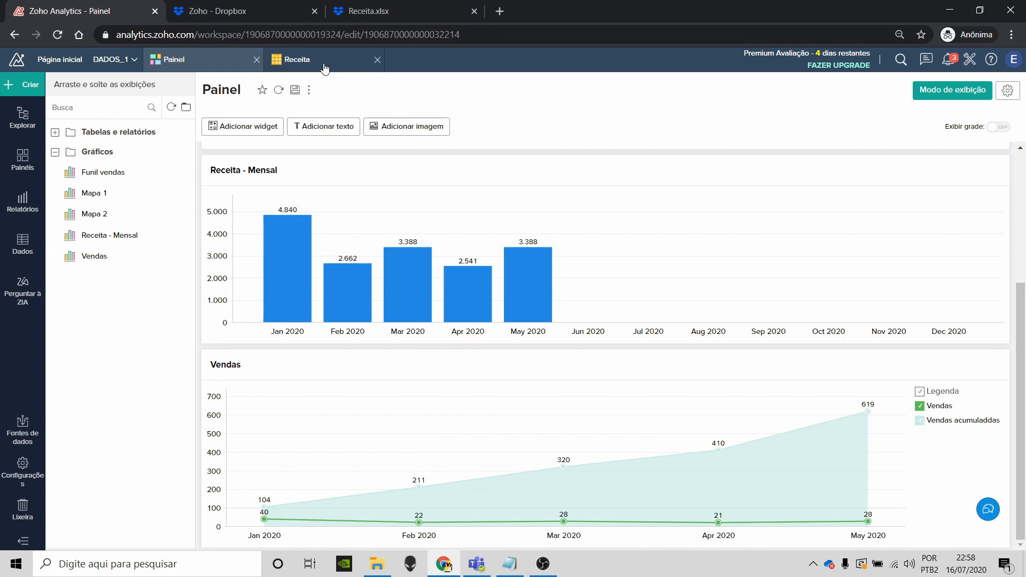
# - Switch to the Receita.xlsx workbook in Excel Online and review the Cidade, Número de lojas and Países columns
pyautogui.click(386, 16)
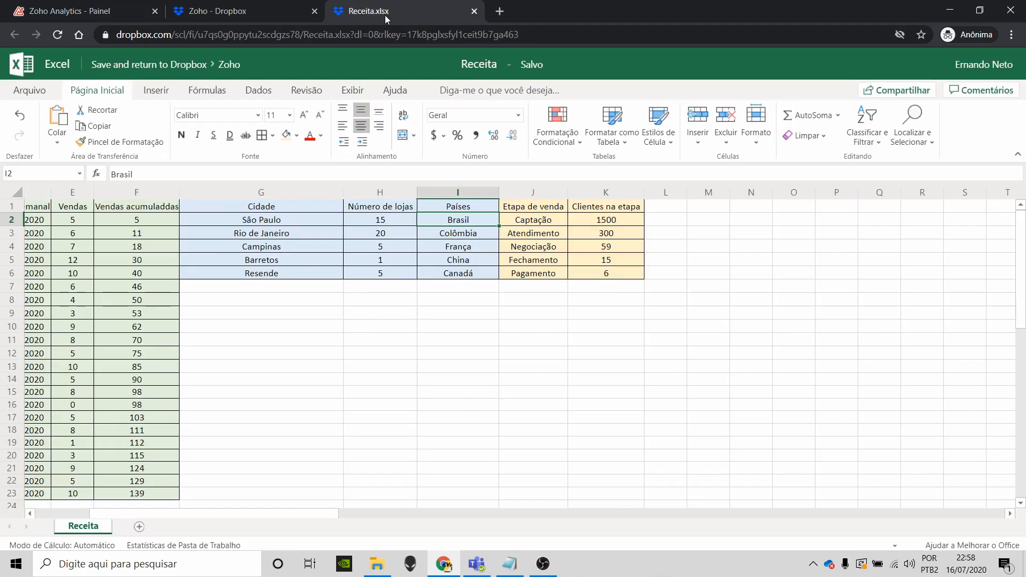
pyautogui.hscroll(-1, 352, 318)
pyautogui.moveTo(355, 286); pyautogui.dragTo(358, 269)
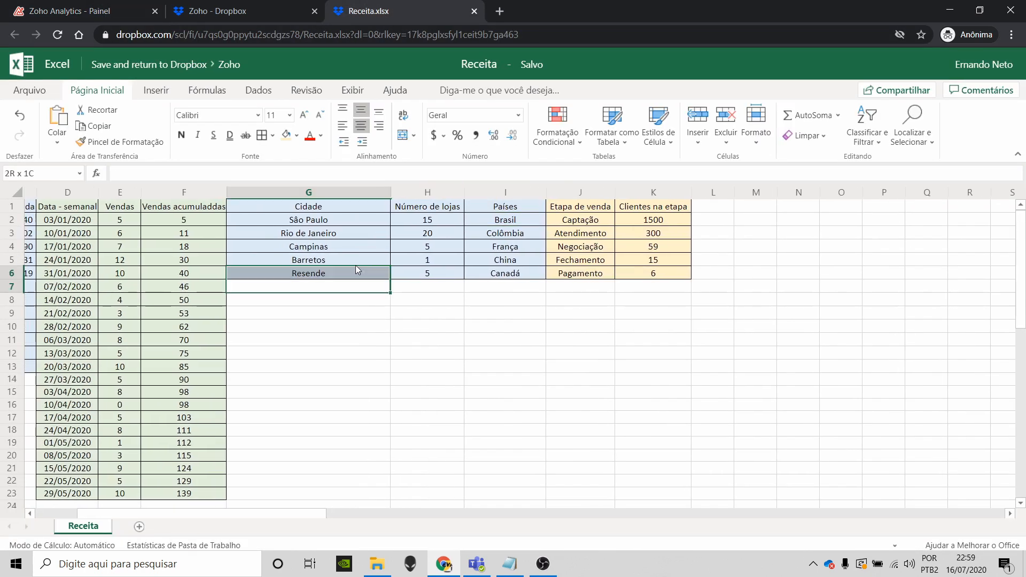
pyautogui.click(428, 220)
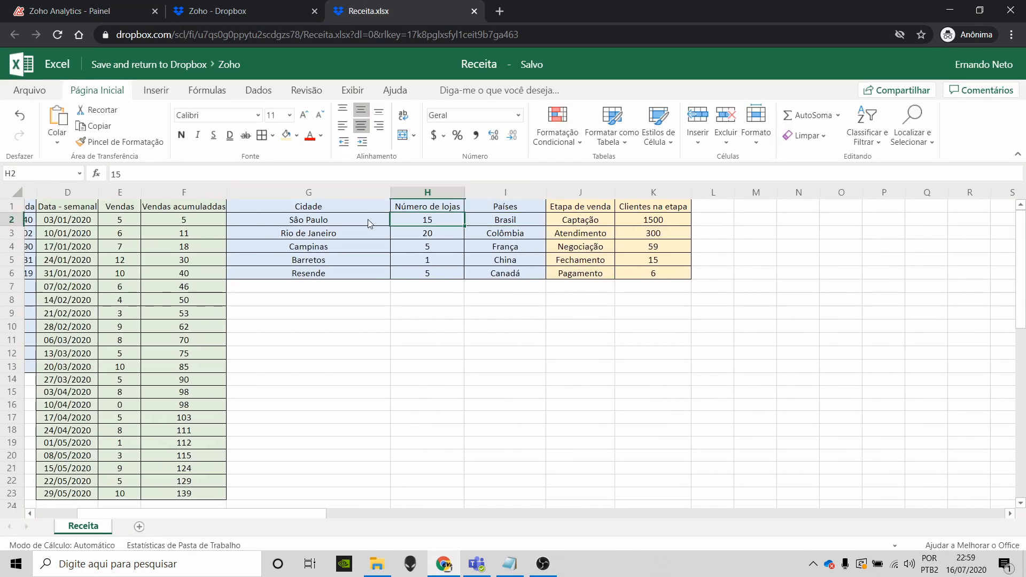
pyautogui.press('Left')
pyautogui.click(480, 222)
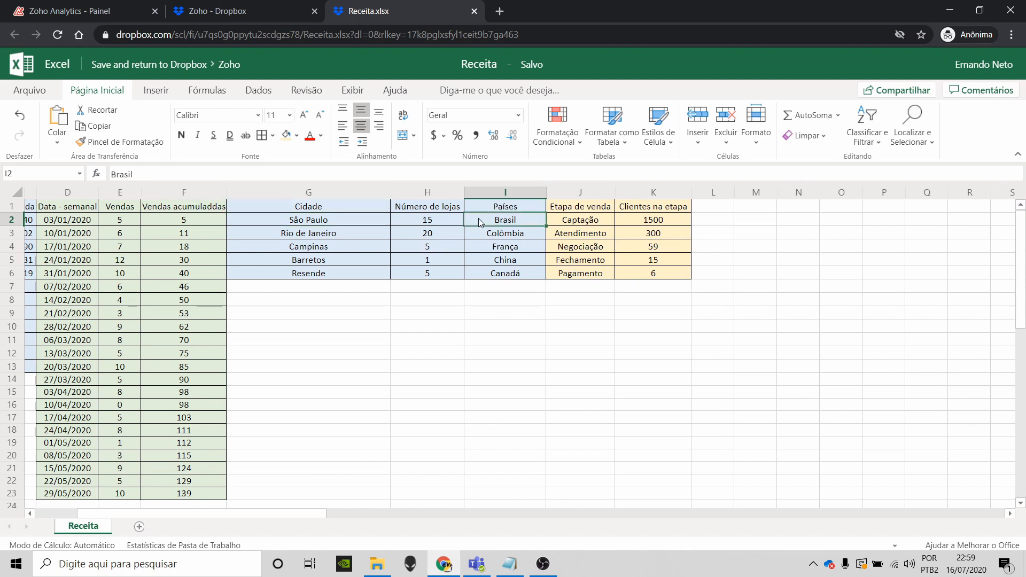
pyautogui.click(442, 224)
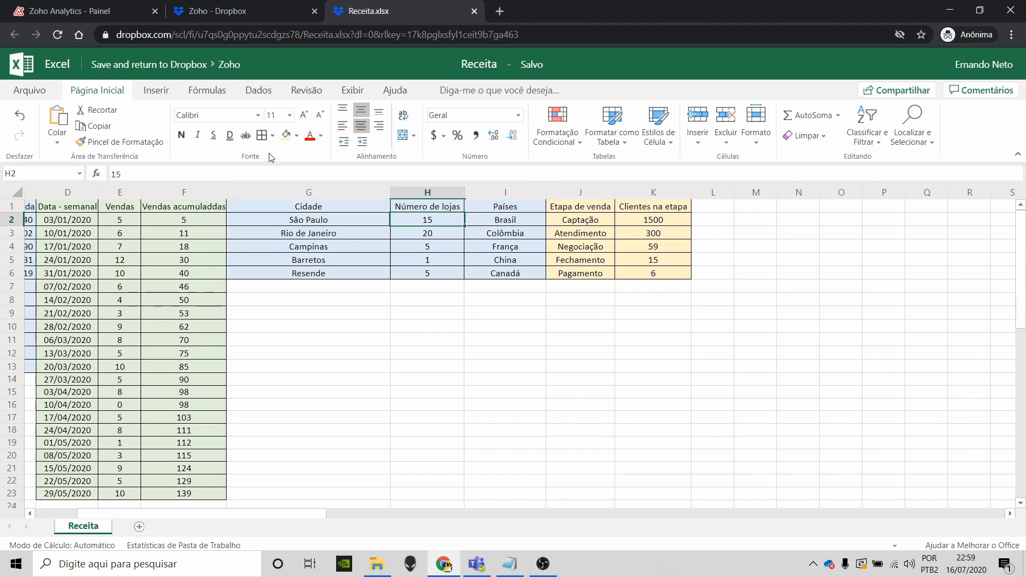
# - Switch back to Zoho Analytics, open the Receita table and fetch its Receita.xlsx data from Dropbox again
pyautogui.click(97, 10)
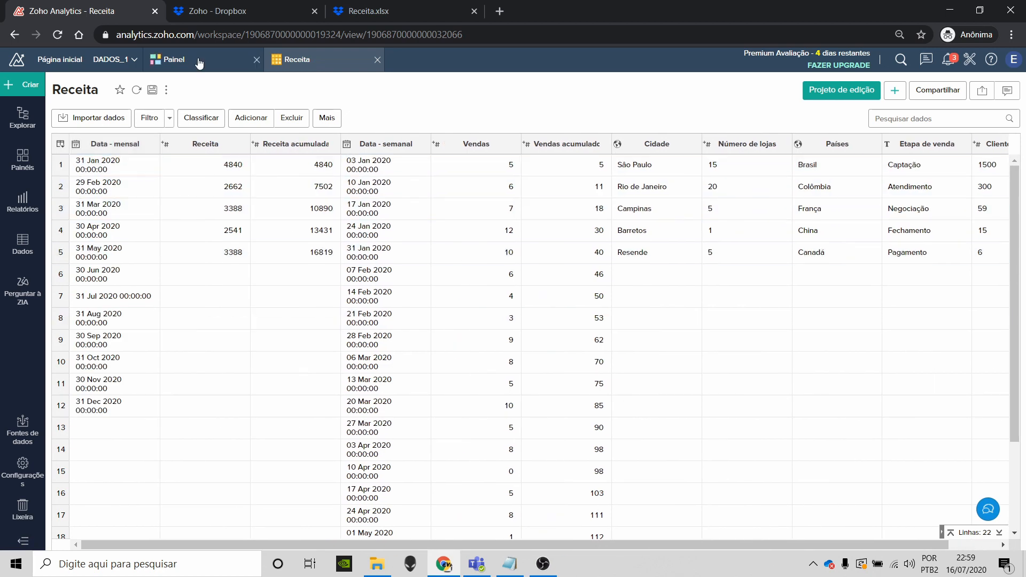
pyautogui.click(168, 60)
pyautogui.click(37, 248)
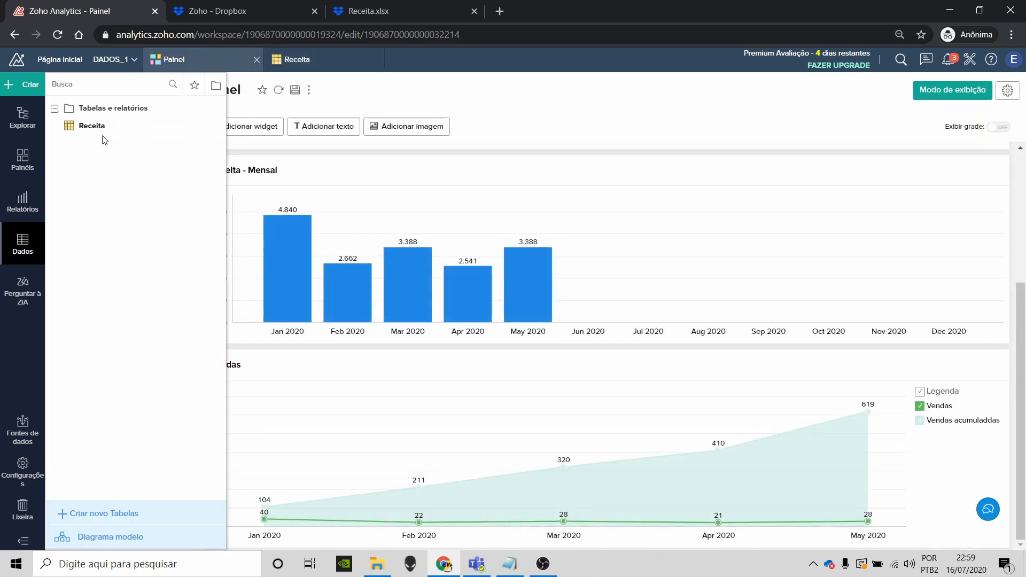
pyautogui.click(94, 128)
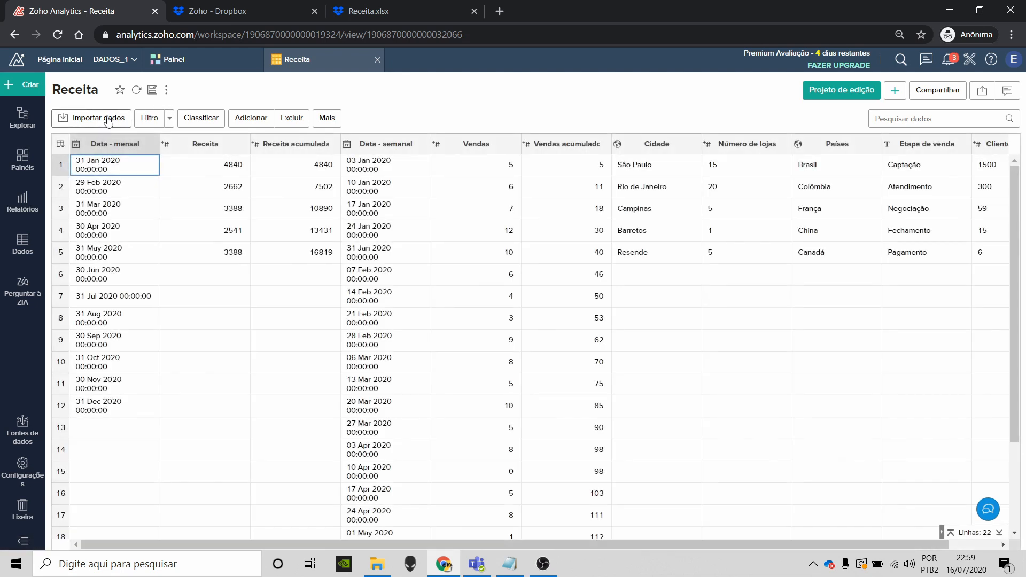
pyautogui.click(108, 118)
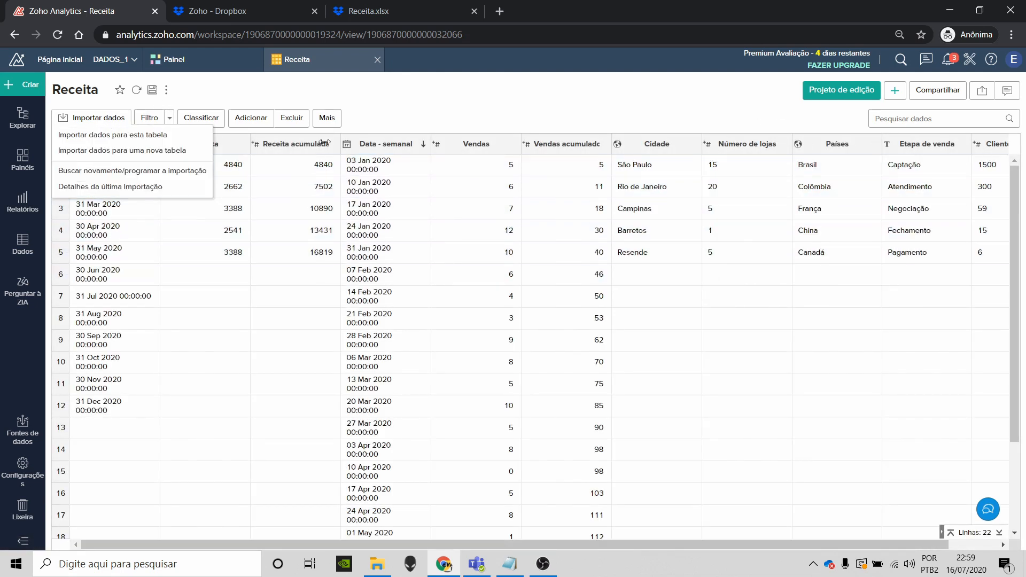
pyautogui.click(91, 170)
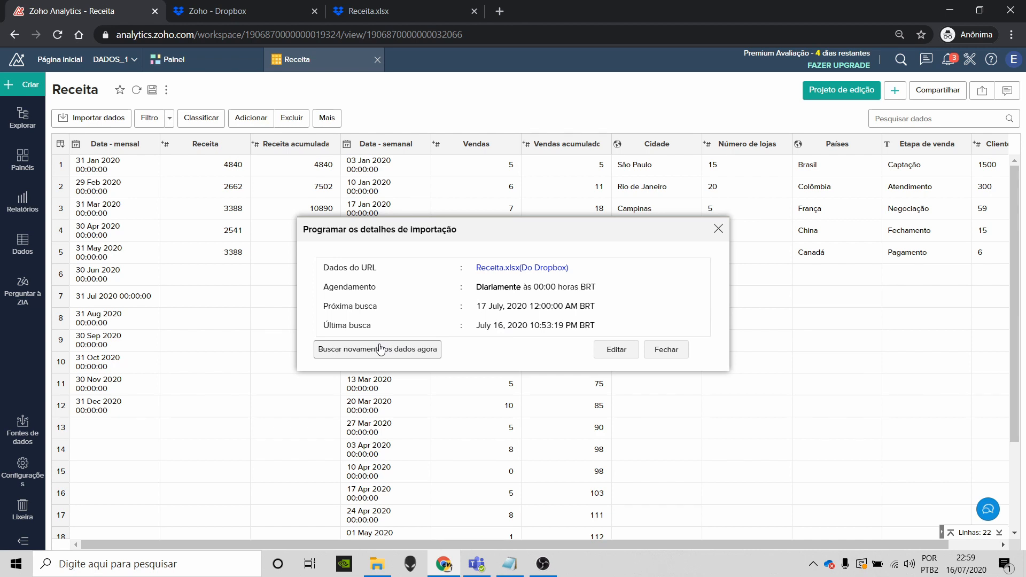
pyautogui.click(380, 349)
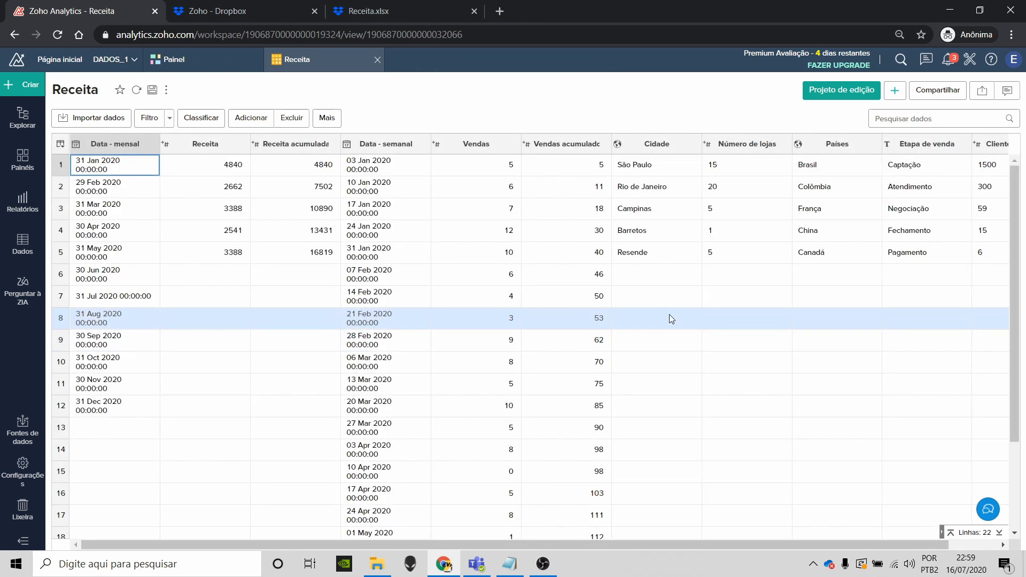
# - Check the data type assigned to the Cidade column against the geolocation options, leaving without applying changes
pyautogui.hscroll(2, 667, 315)
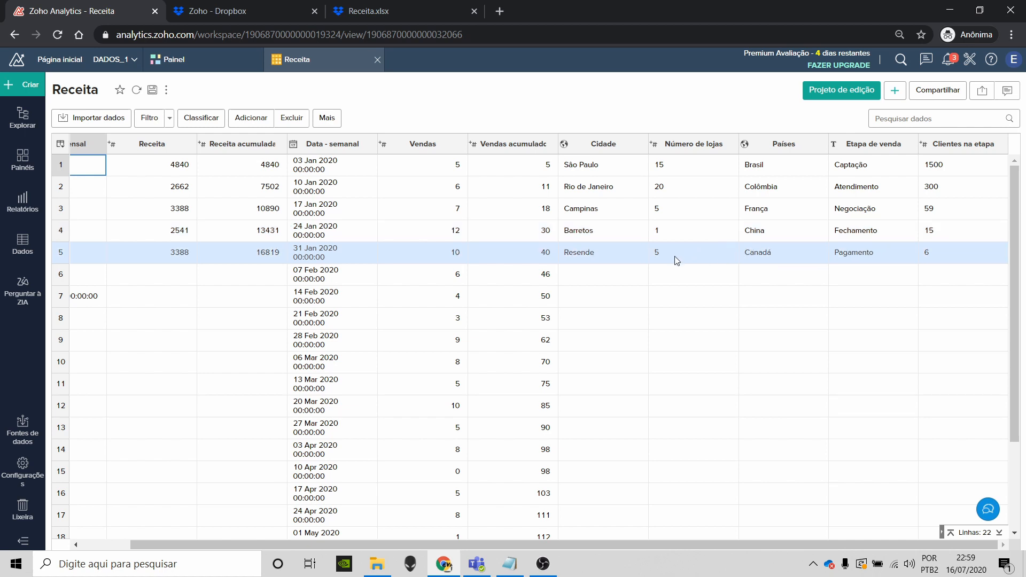
pyautogui.rightClick(605, 331)
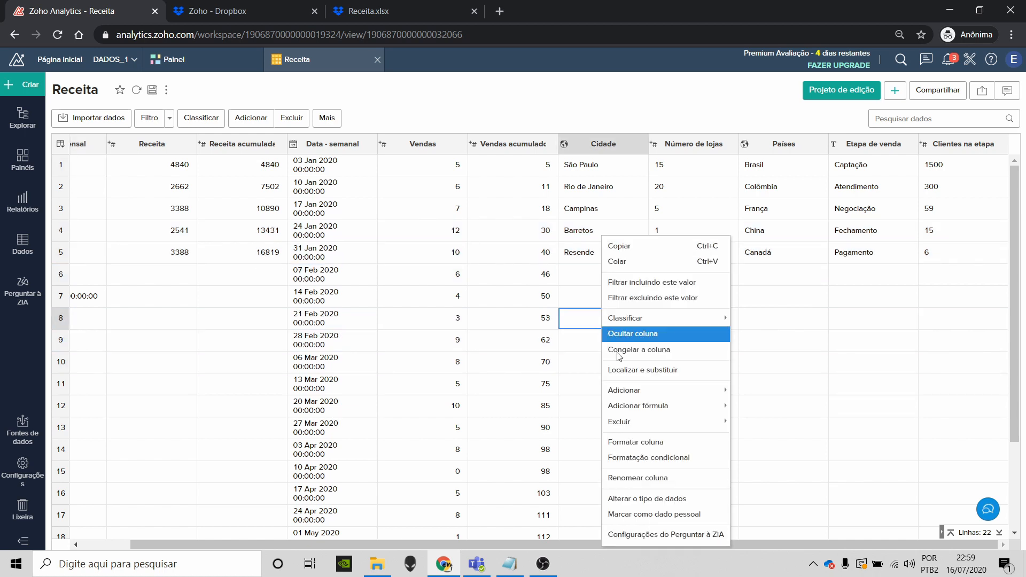
pyautogui.click(643, 499)
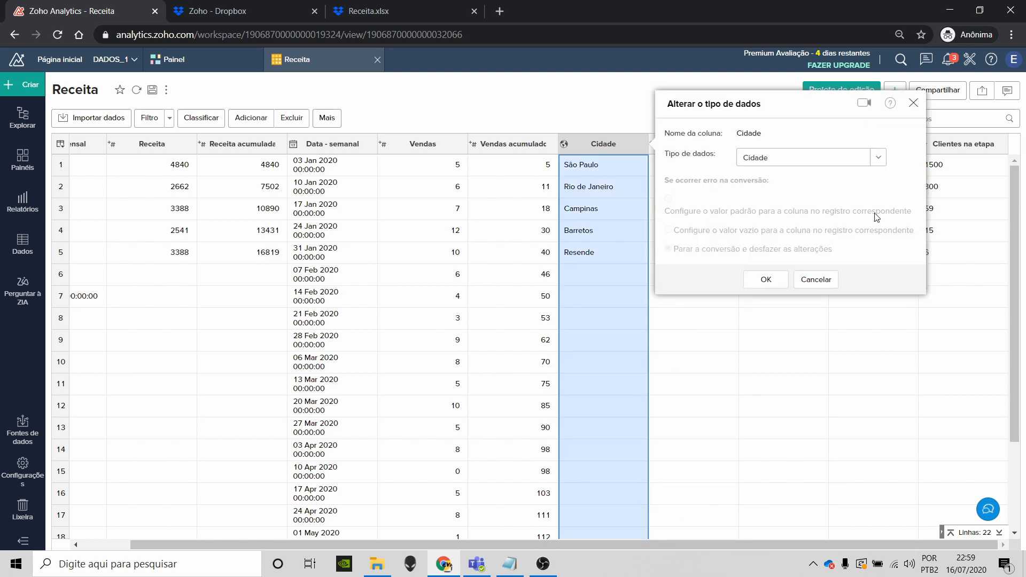
pyautogui.click(877, 158)
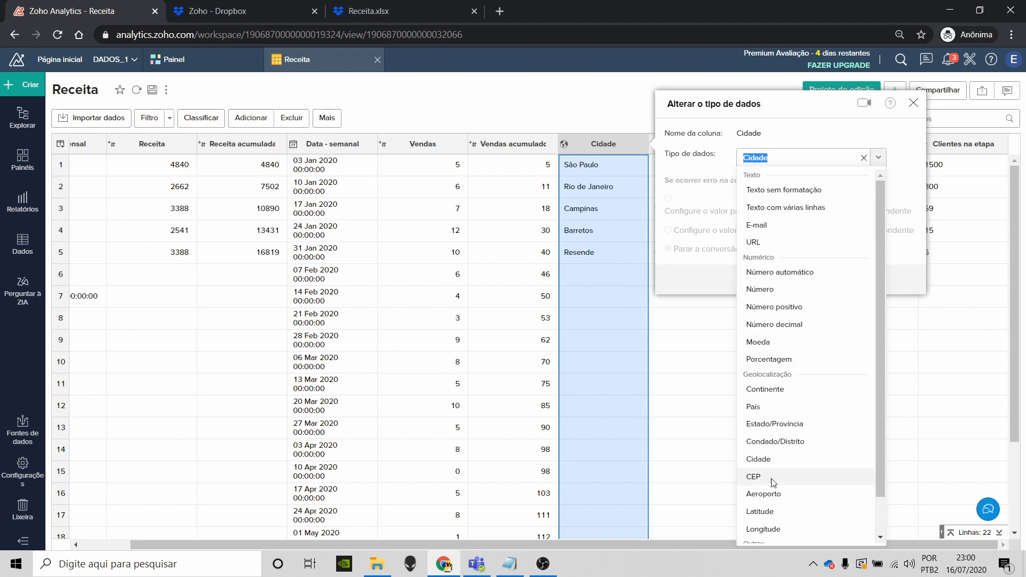
pyautogui.click(779, 459)
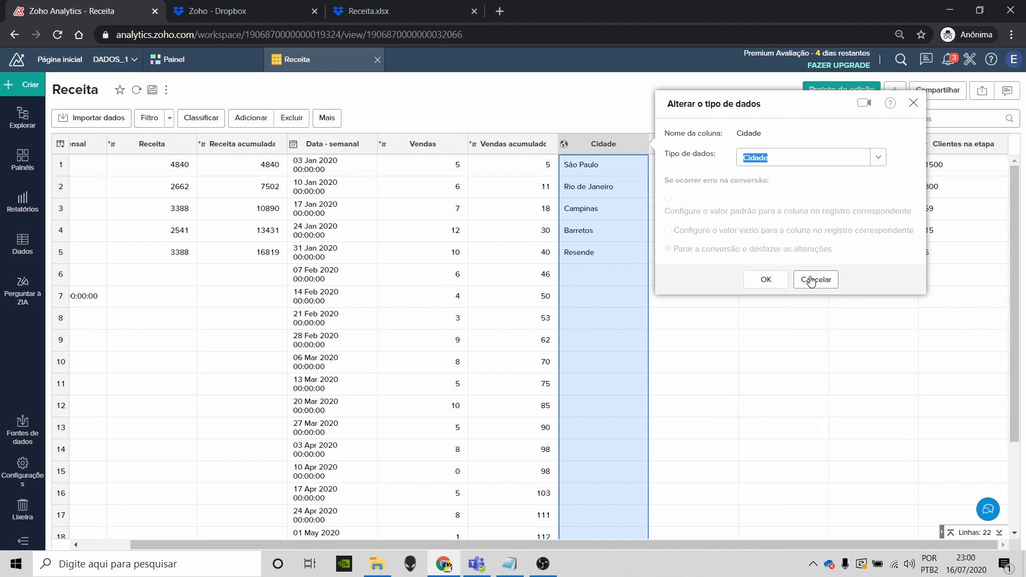
pyautogui.click(812, 280)
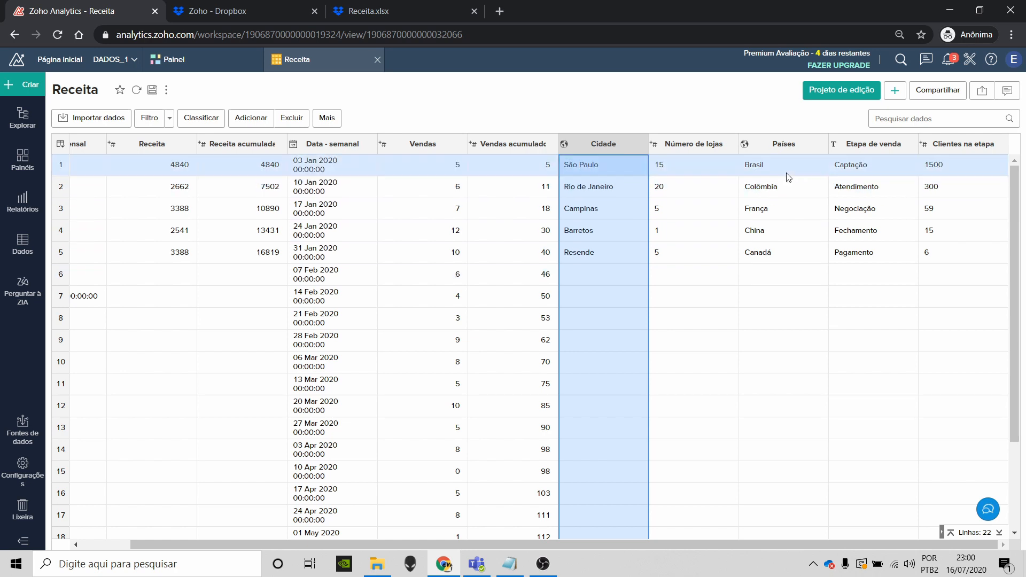
# - Check the data type assigned to the Países column and the available types, leaving without applying changes
pyautogui.rightClick(753, 268)
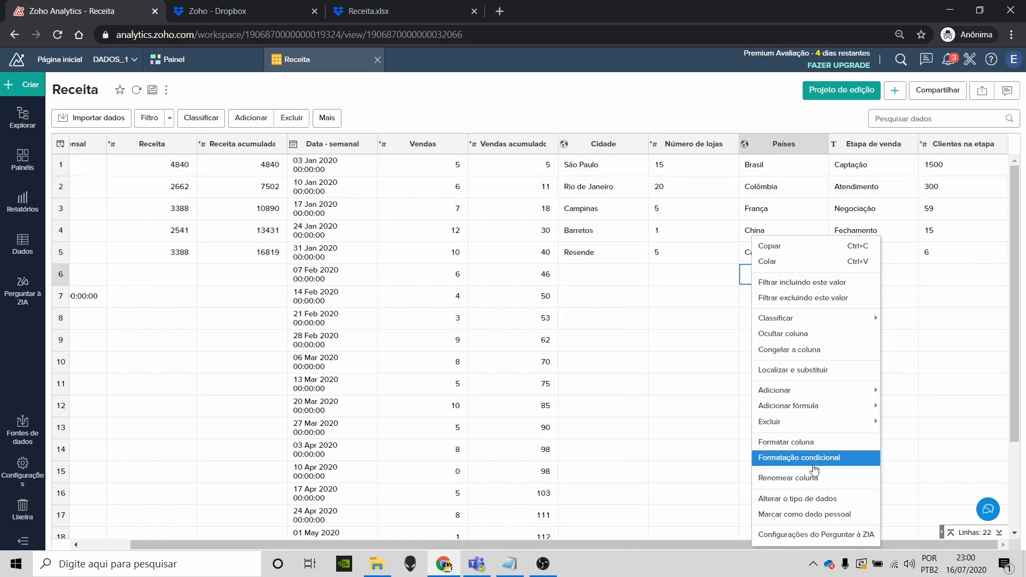
pyautogui.click(801, 499)
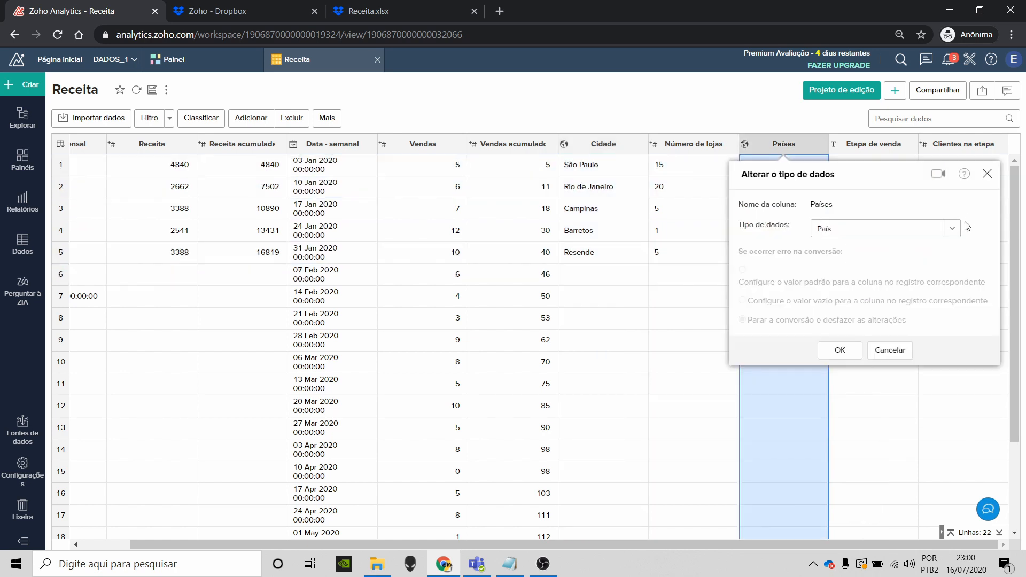
pyautogui.click(951, 229)
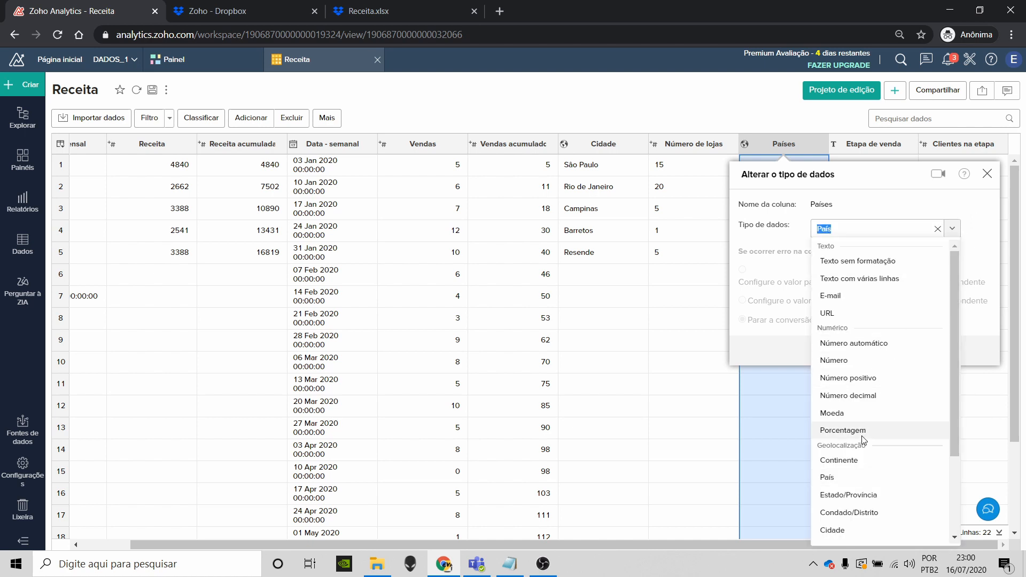
pyautogui.click(980, 289)
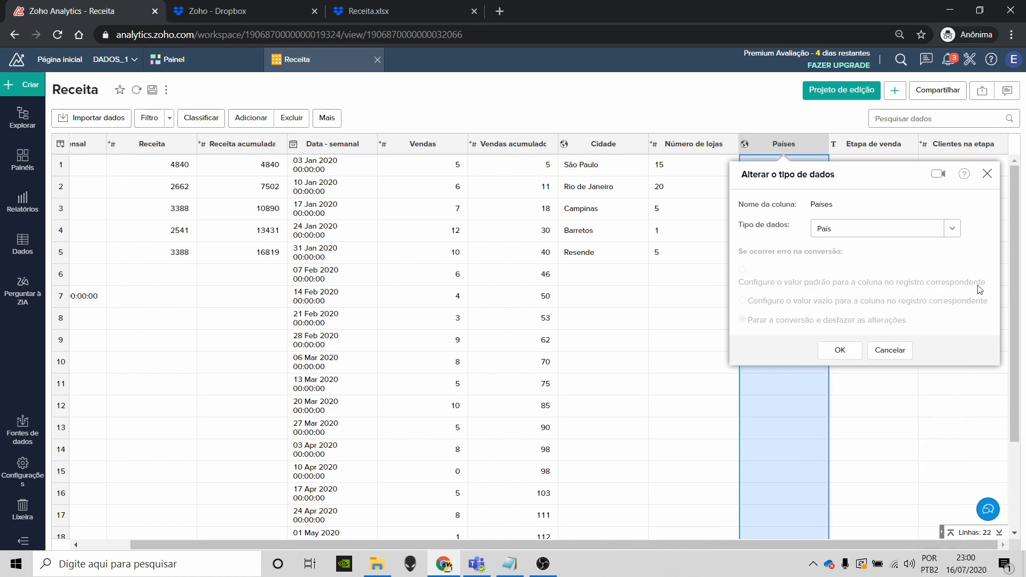
pyautogui.click(890, 349)
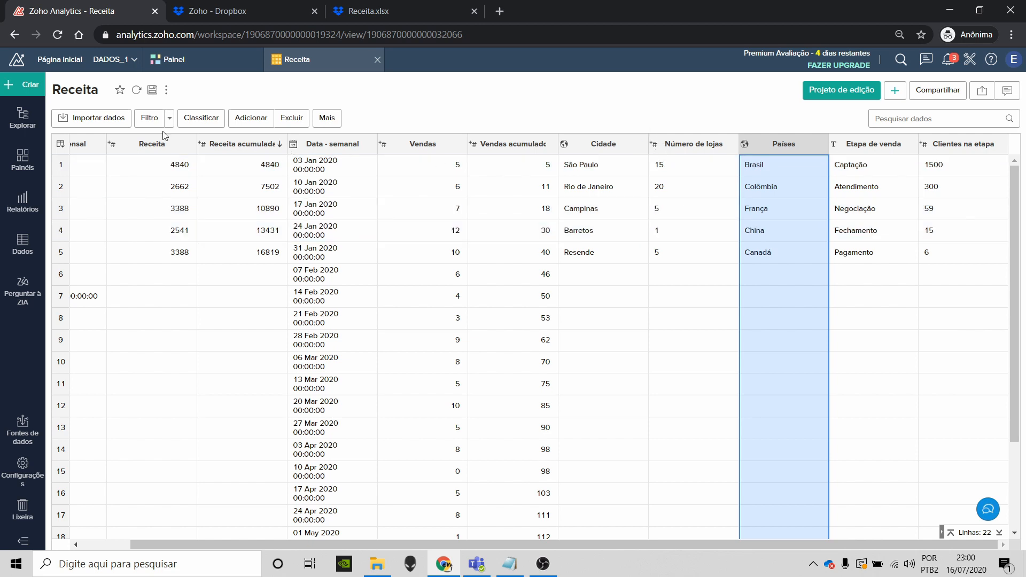
# - Create a new chart view from the Receita table with Cidade on the x-axis and generate the map
pyautogui.click(19, 86)
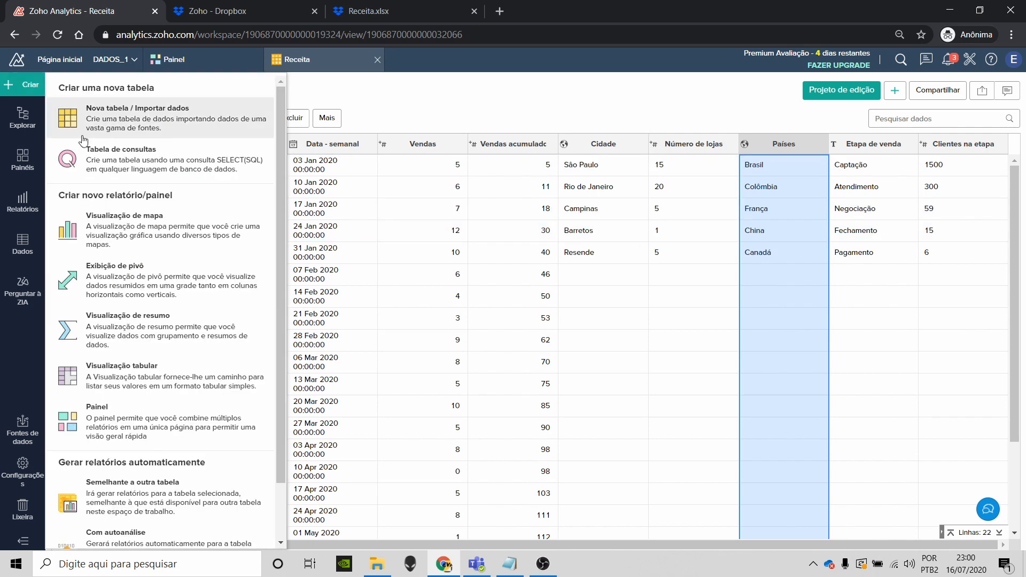
pyautogui.click(140, 223)
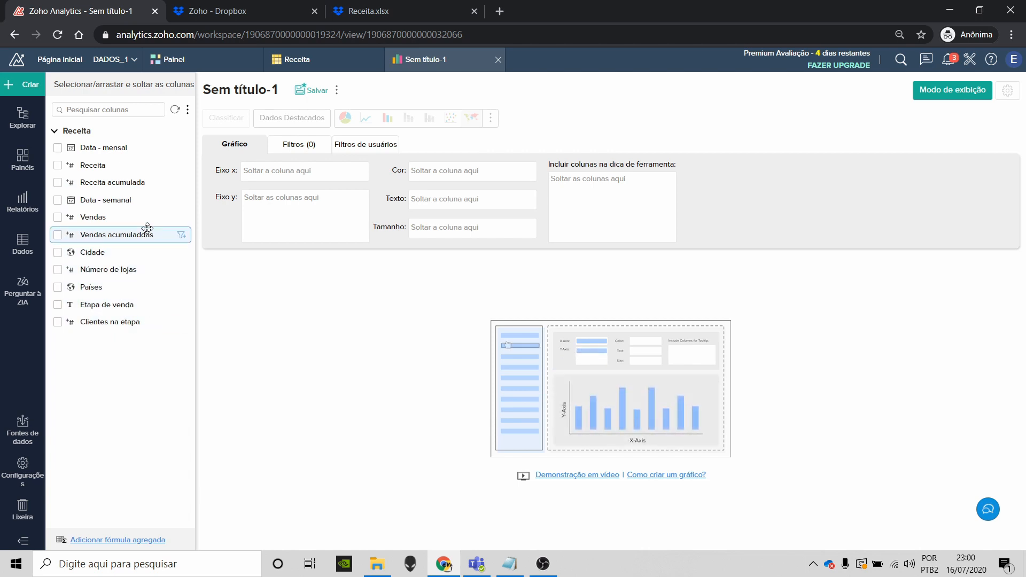
pyautogui.click(175, 115)
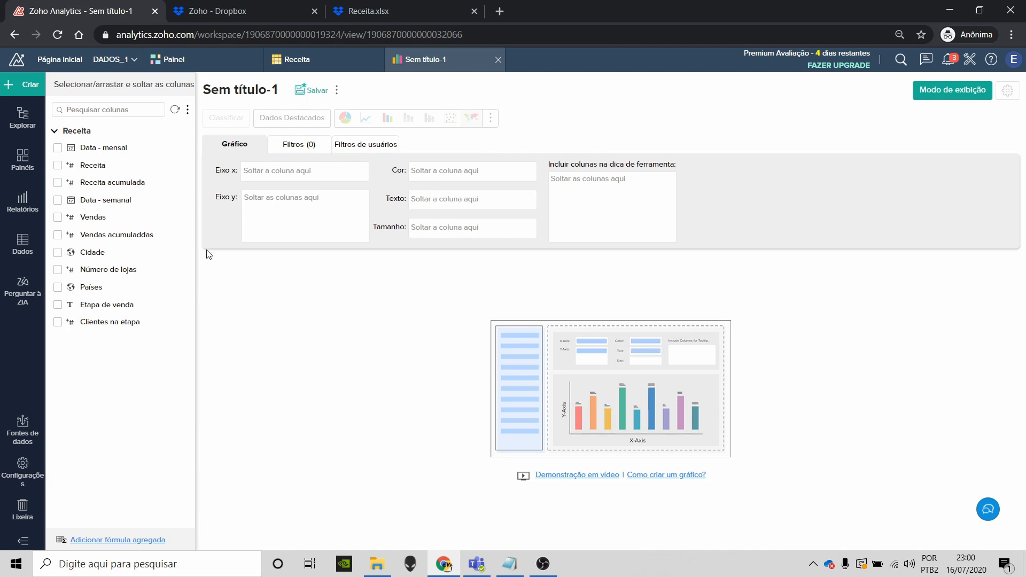
pyautogui.moveTo(128, 251); pyautogui.dragTo(321, 172)
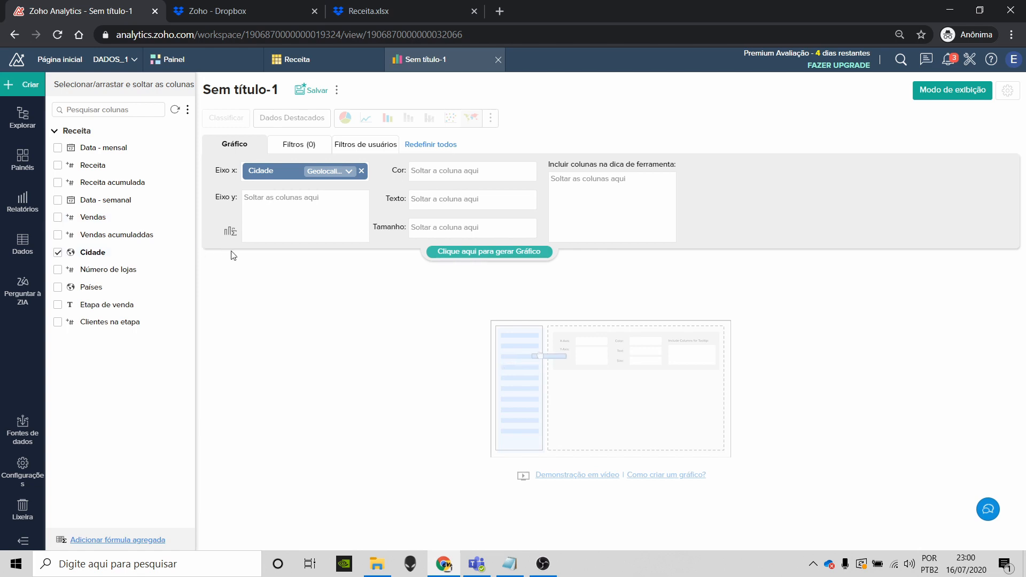
pyautogui.moveTo(124, 269); pyautogui.dragTo(183, 265)
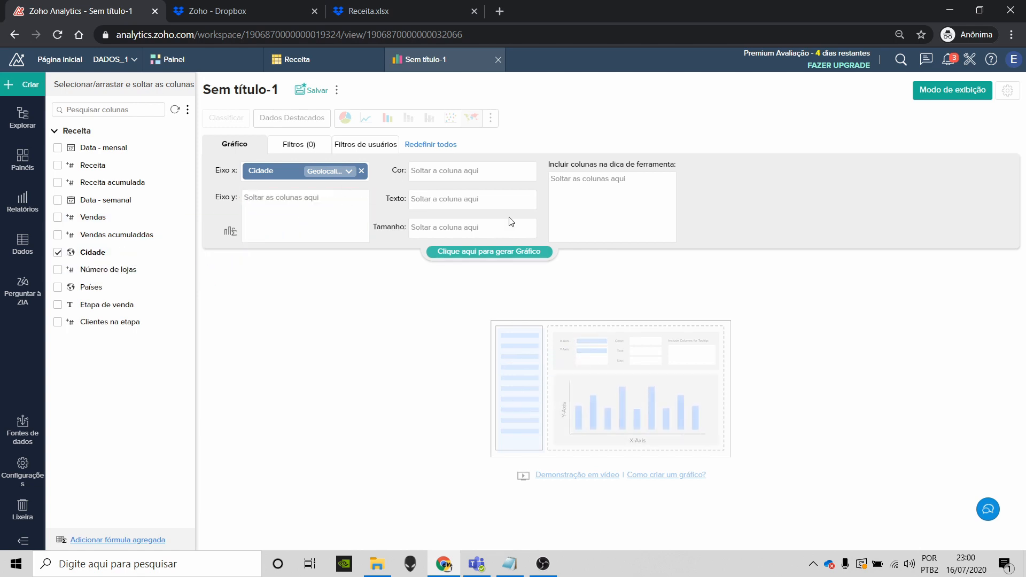
pyautogui.click(488, 252)
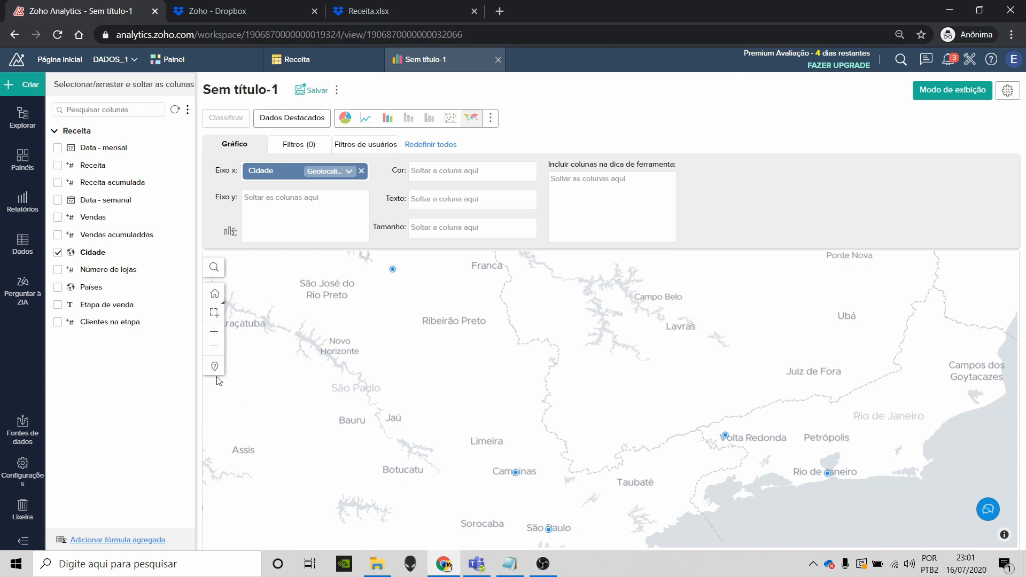
# - Open the map's unresolved locations editor and set the country to the supplied location Brasil
pyautogui.moveTo(394, 274)
pyautogui.moveTo(551, 537)
pyautogui.click(216, 368)
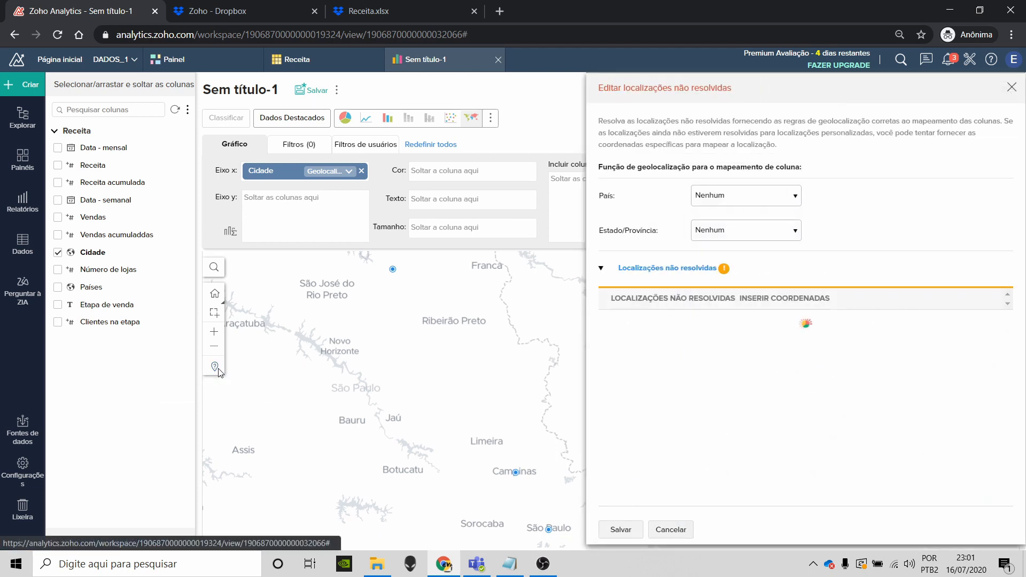
pyautogui.click(732, 199)
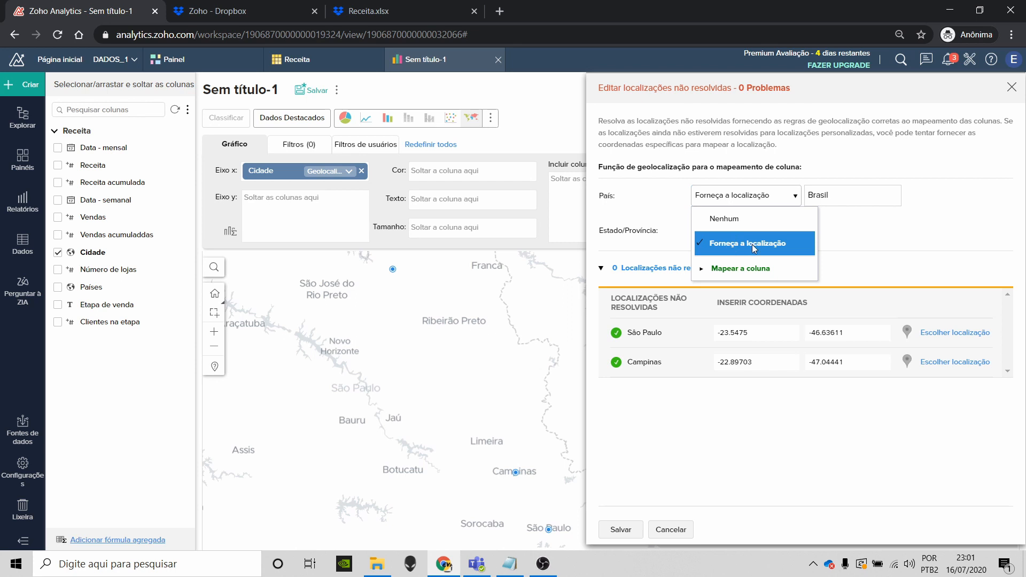
pyautogui.click(839, 197)
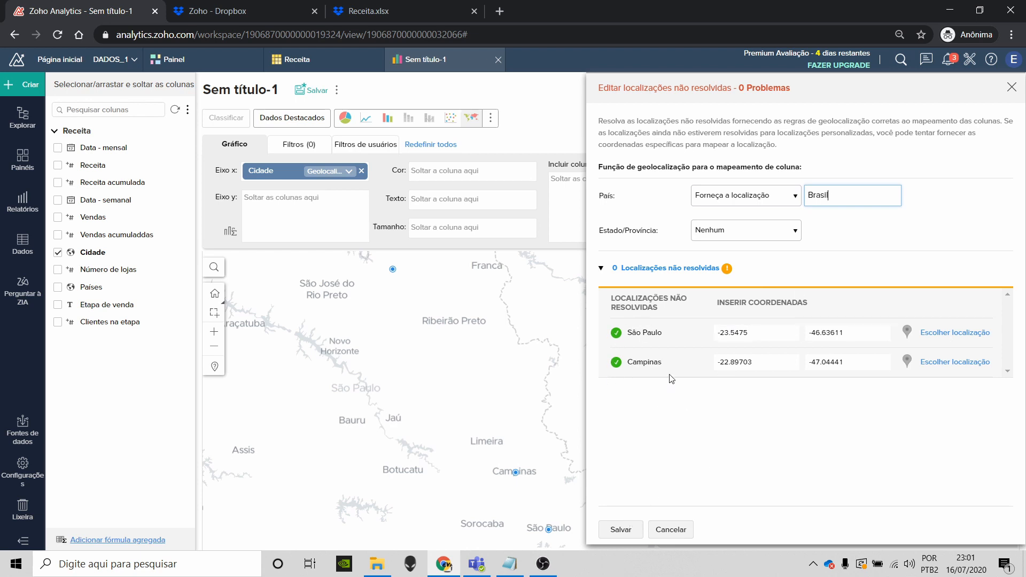
# - Clear the latitude and longitude of São Paulo in the list of location coordinates
pyautogui.click(746, 334)
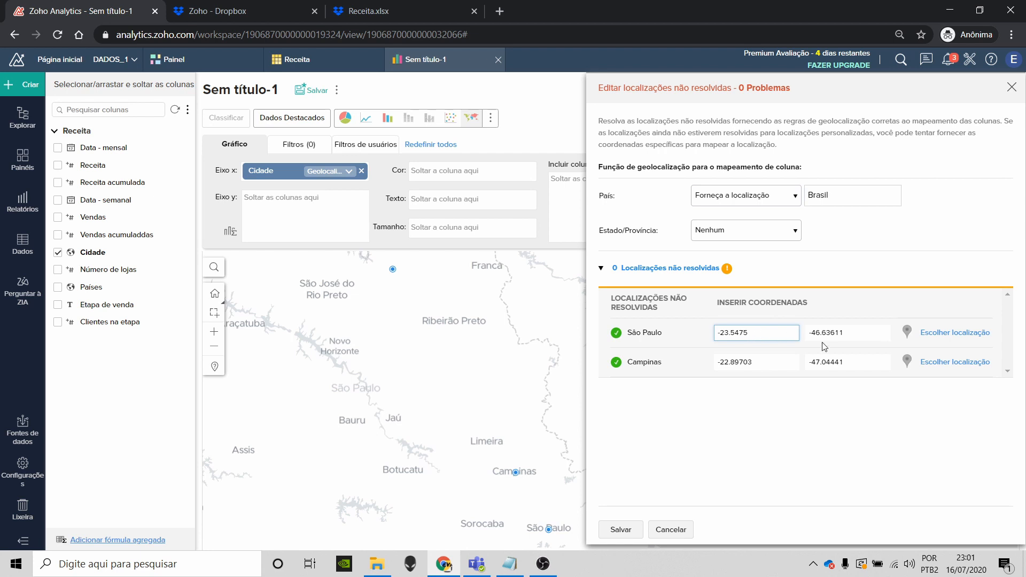
pyautogui.hotkey('ctrl', 'a')
pyautogui.press('BackSpace')
pyautogui.click(854, 336)
pyautogui.hotkey('ctrl', 'a')
pyautogui.press('BackSpace')
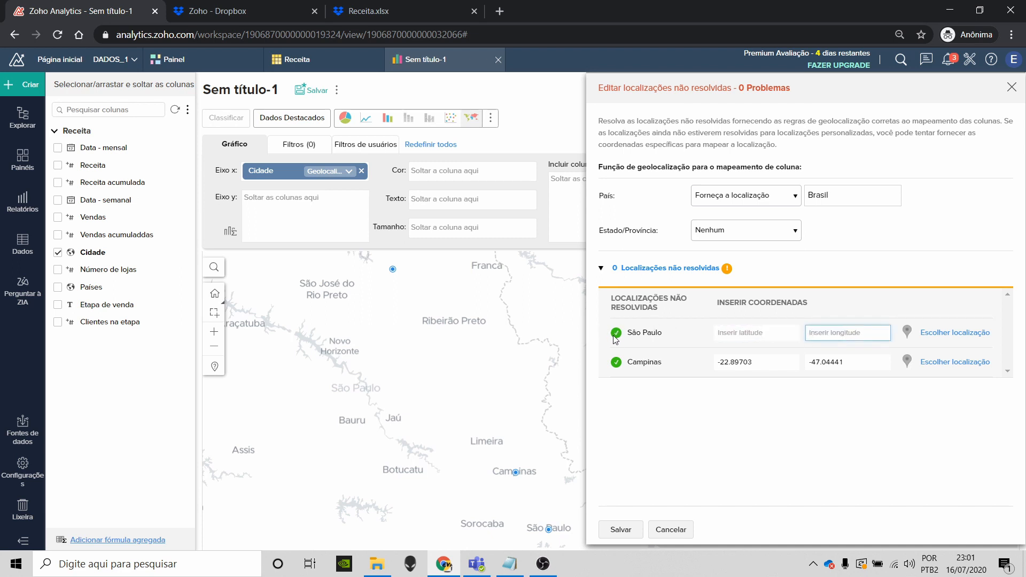
# - Set the coordinates of São Paulo by choosing the location São Paulo, Brazil, and save the geolocation settings
pyautogui.click(951, 335)
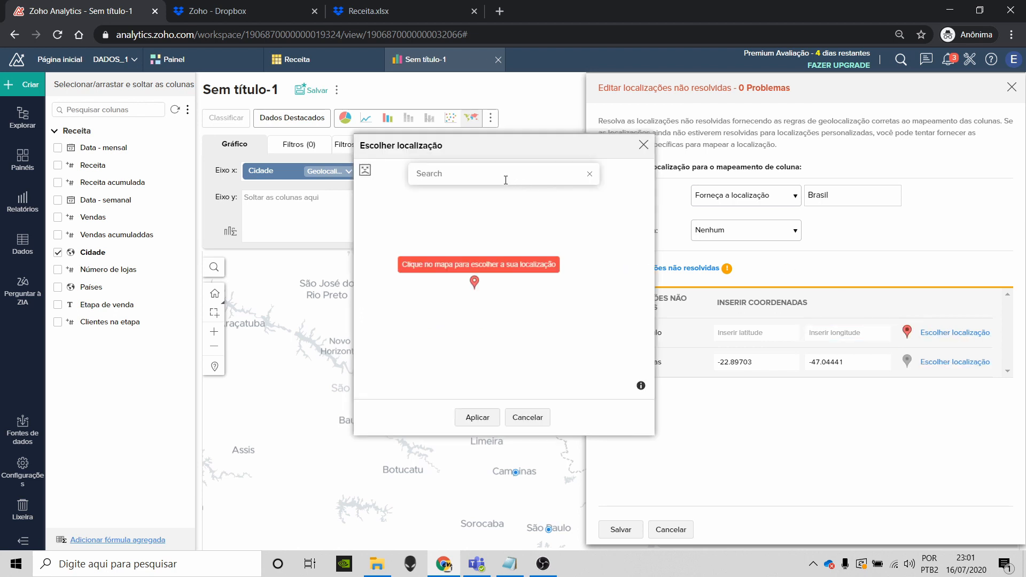
pyautogui.write('São Paulo')
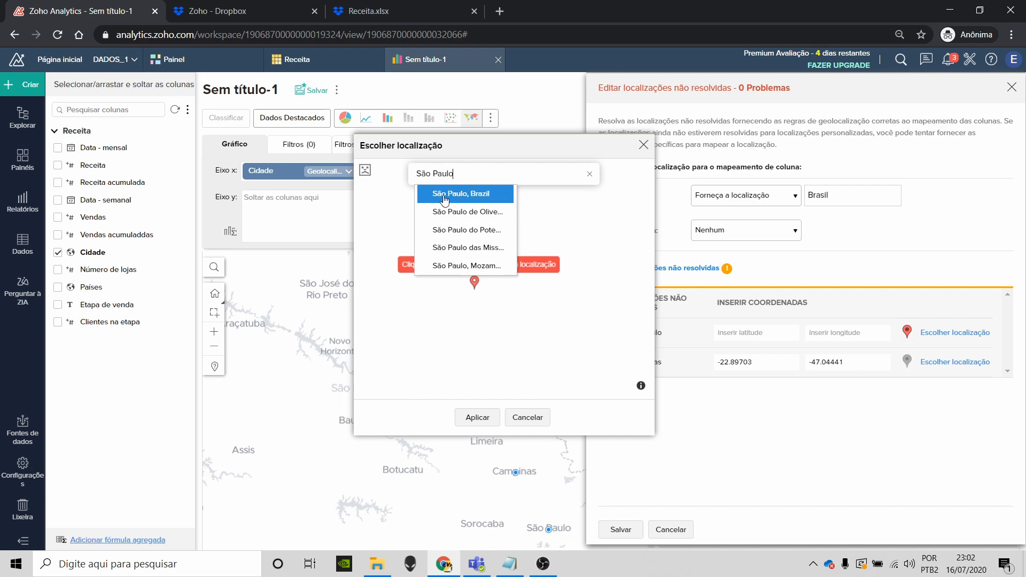
pyautogui.click(487, 195)
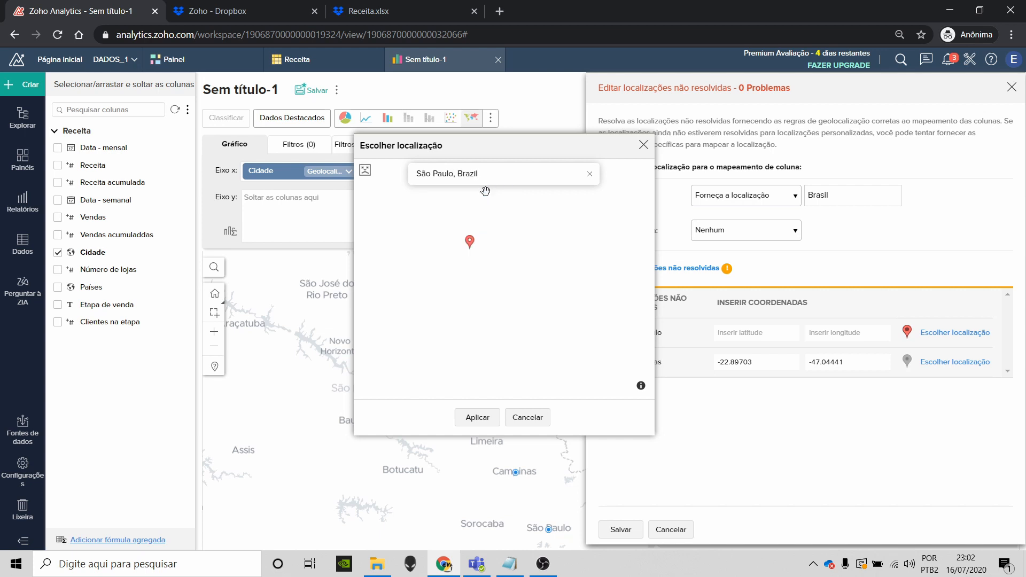
pyautogui.click(488, 417)
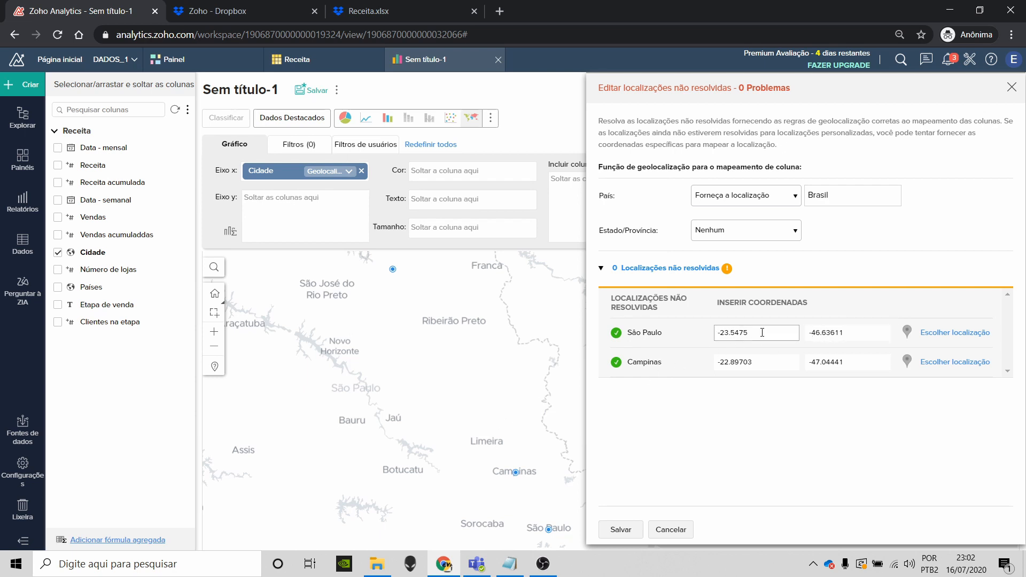
pyautogui.click(627, 528)
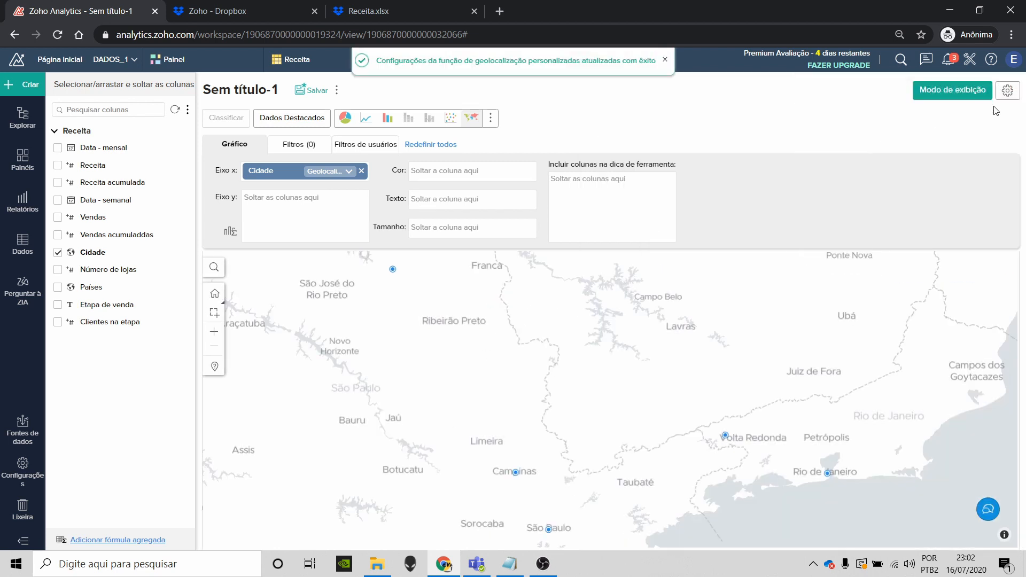
# - Set the map to the Escuro theme with a solid green fill and round-headed pin markers, and apply the settings
pyautogui.click(1007, 91)
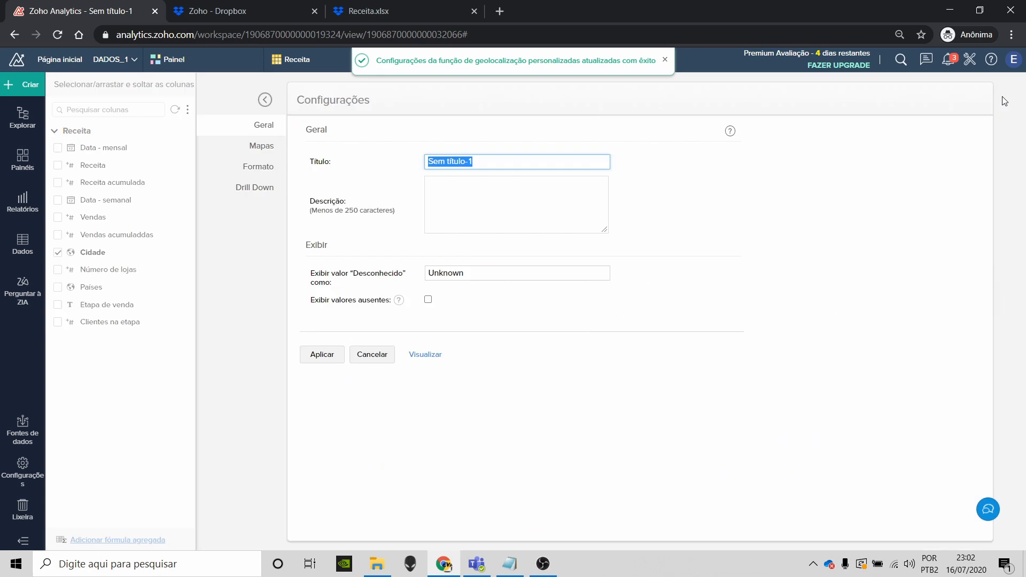
pyautogui.click(261, 146)
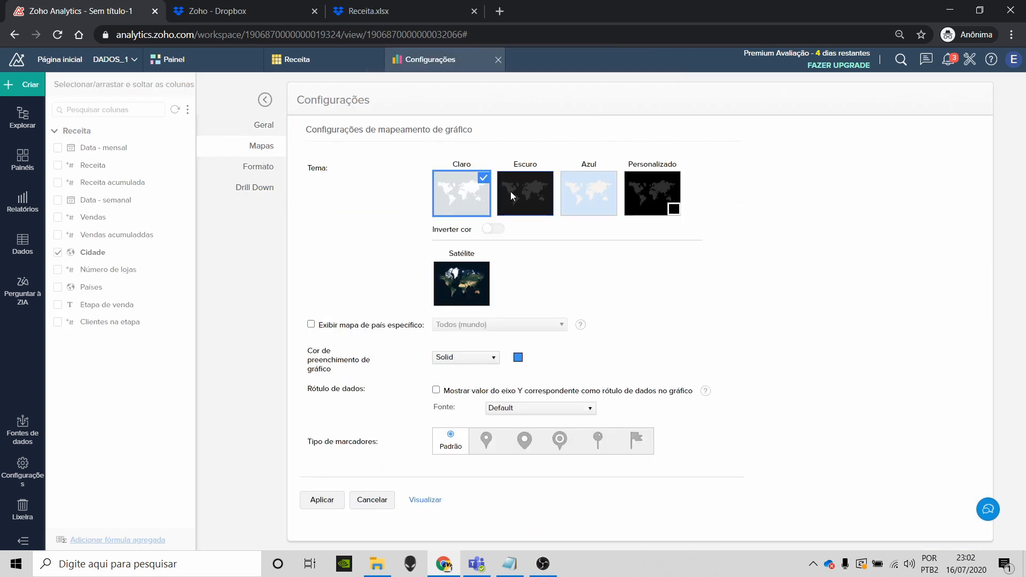
pyautogui.click(511, 191)
pyautogui.click(518, 358)
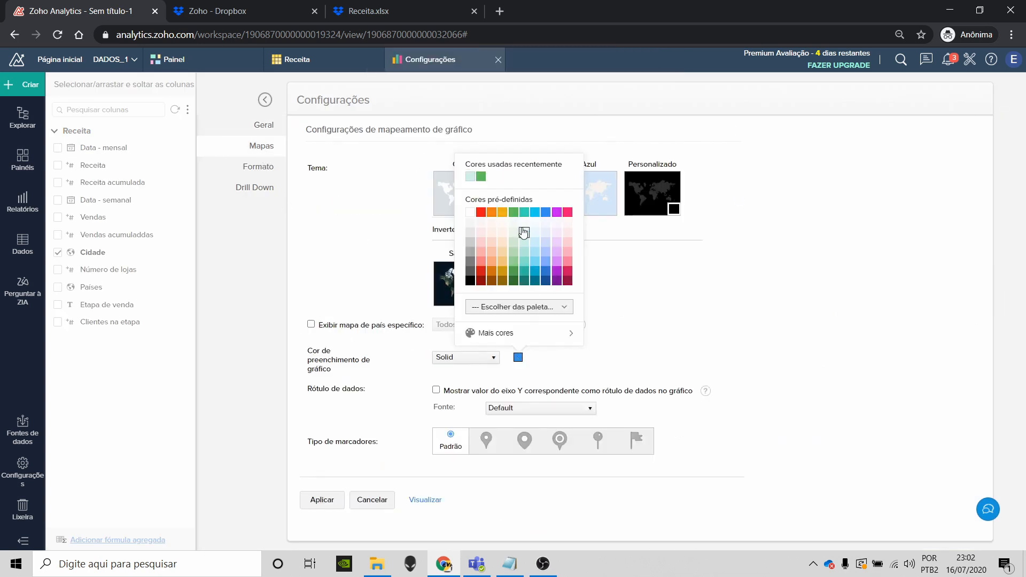
pyautogui.click(513, 213)
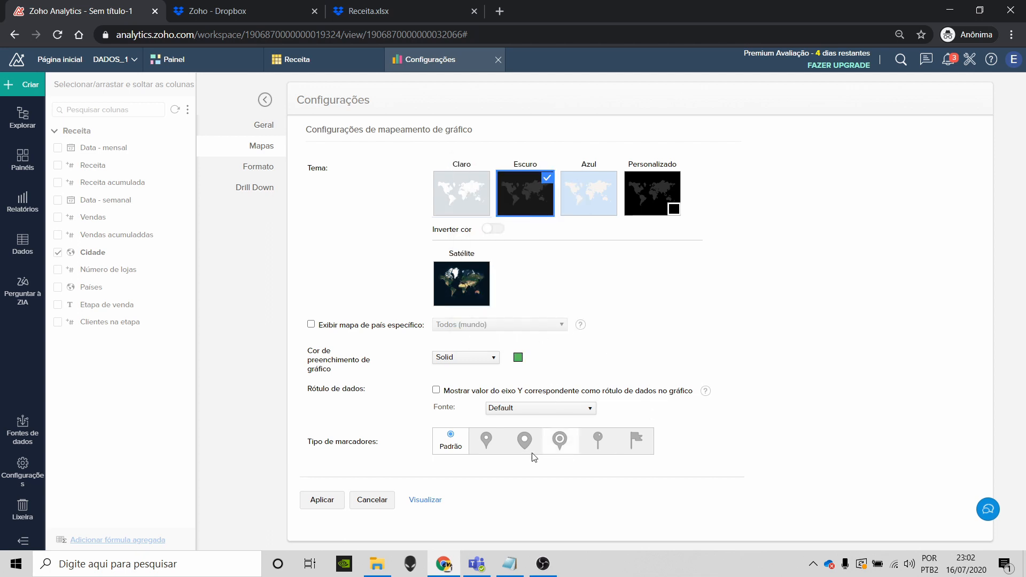
pyautogui.click(491, 446)
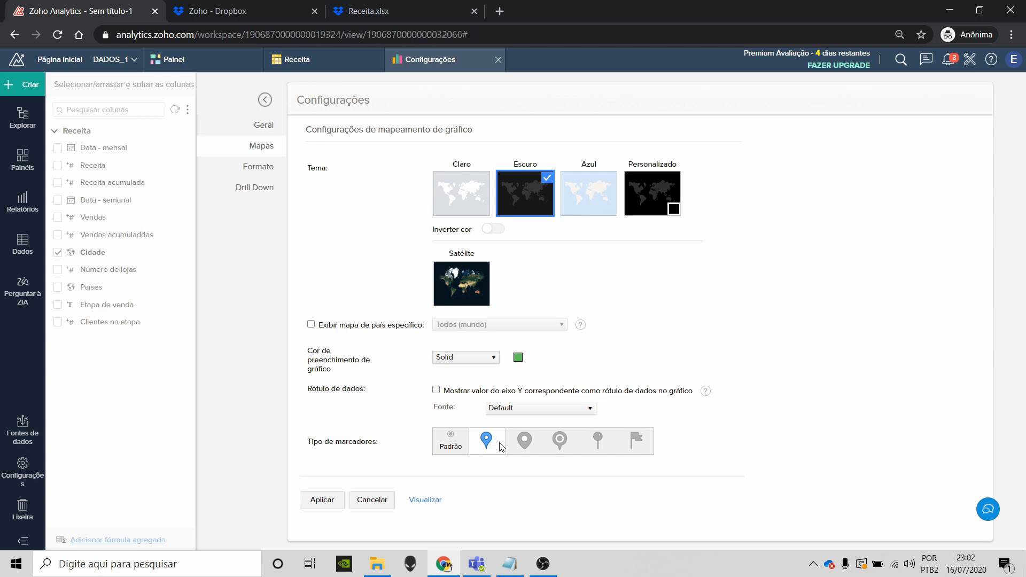
pyautogui.click(607, 449)
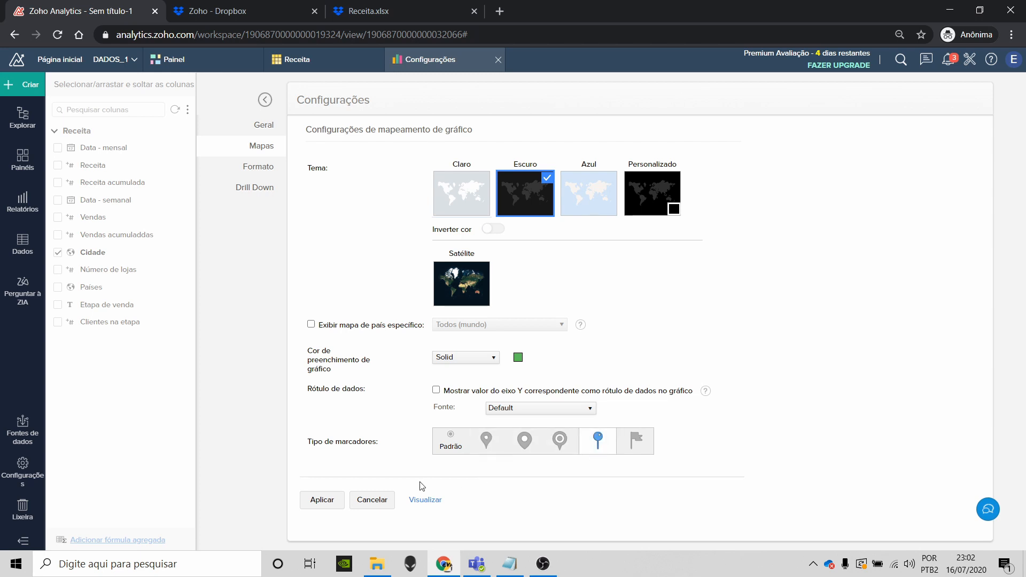
pyautogui.click(334, 498)
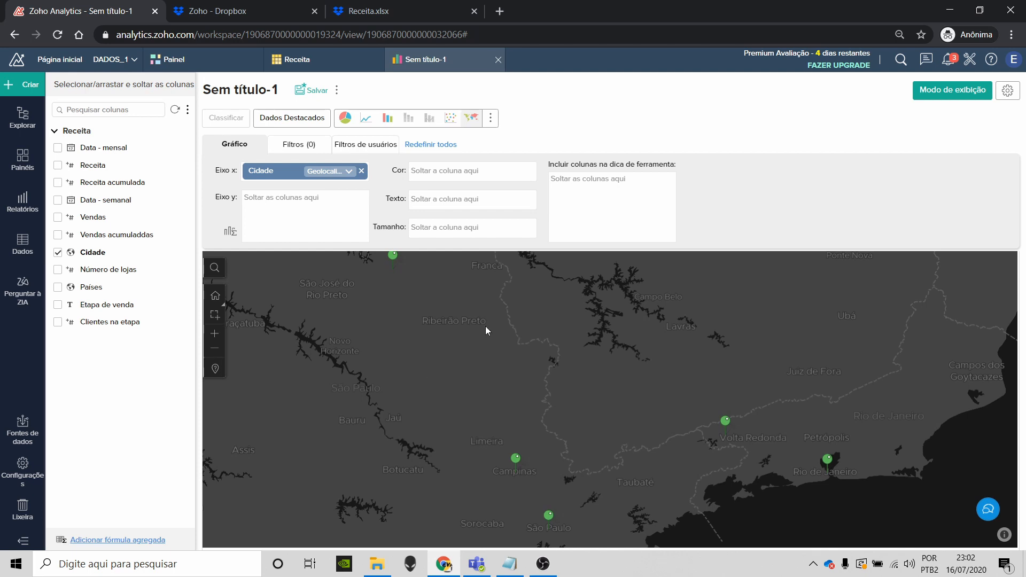
pyautogui.moveTo(485, 326); pyautogui.dragTo(494, 338)
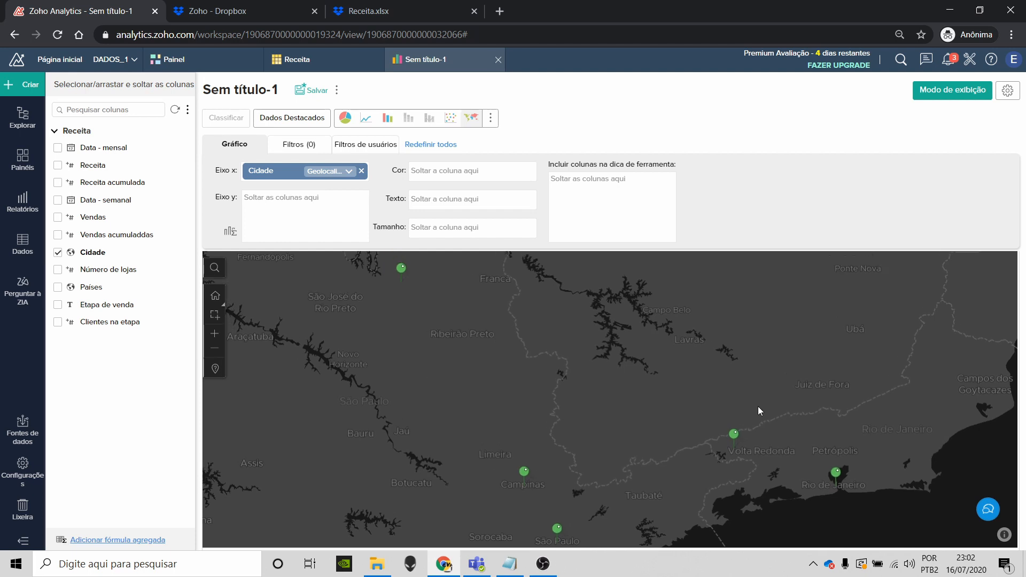
# - Enable showing the corresponding y-axis value as a data label on the map and apply the settings
pyautogui.click(1007, 91)
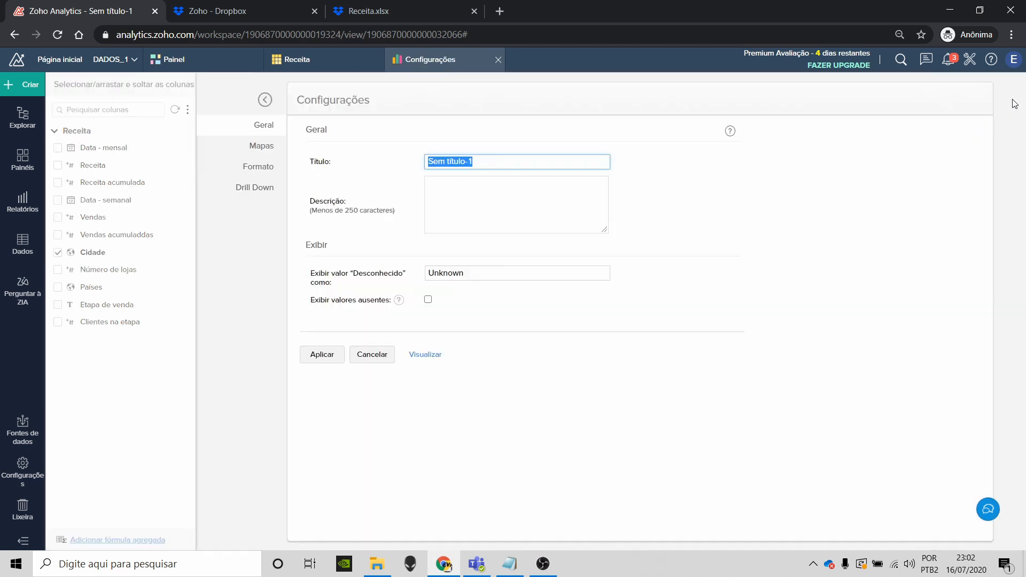
pyautogui.click(264, 149)
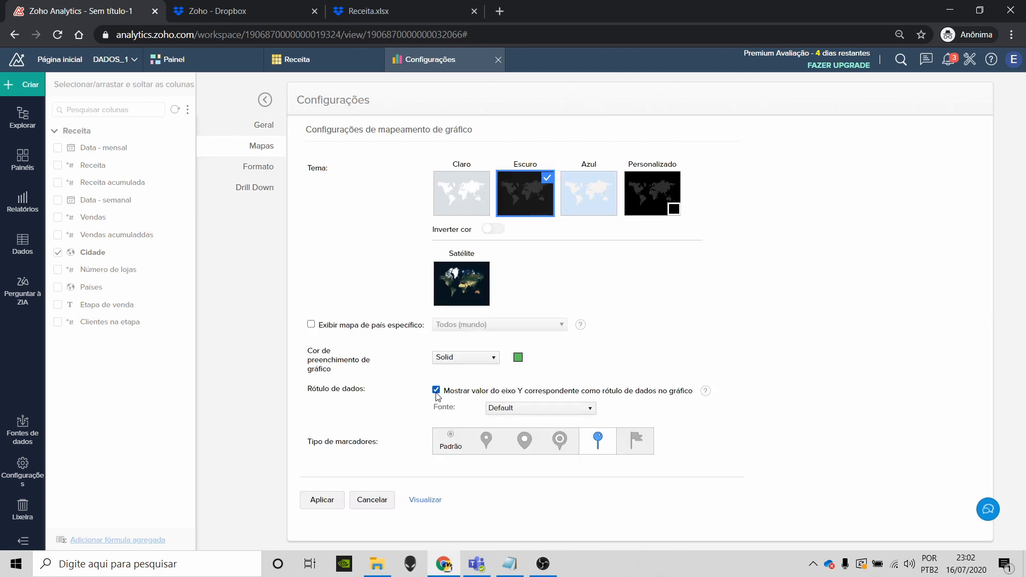
pyautogui.click(322, 499)
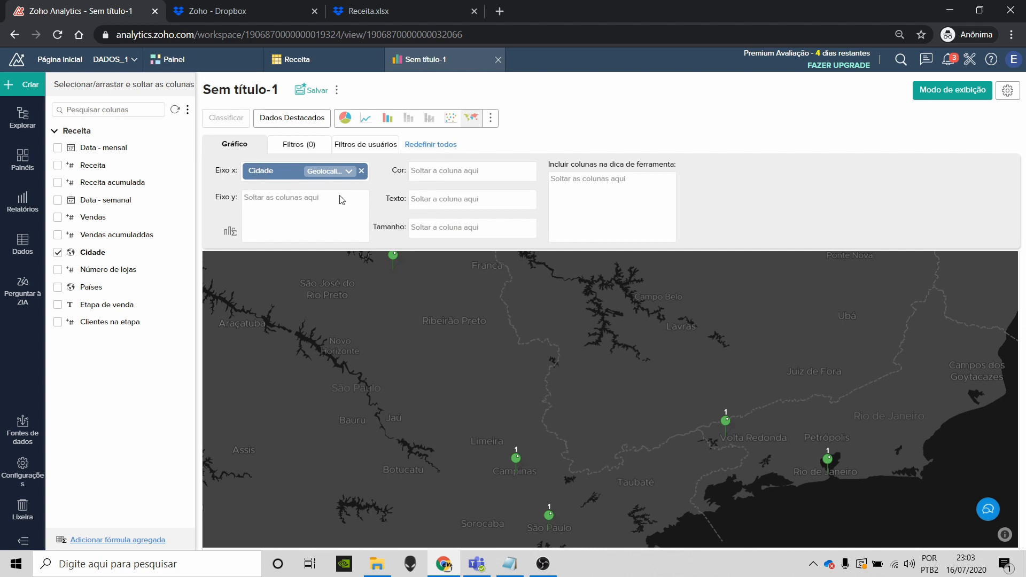
# - Compare the data labels on the city markers with the rows of the Receita table
pyautogui.moveTo(395, 285)
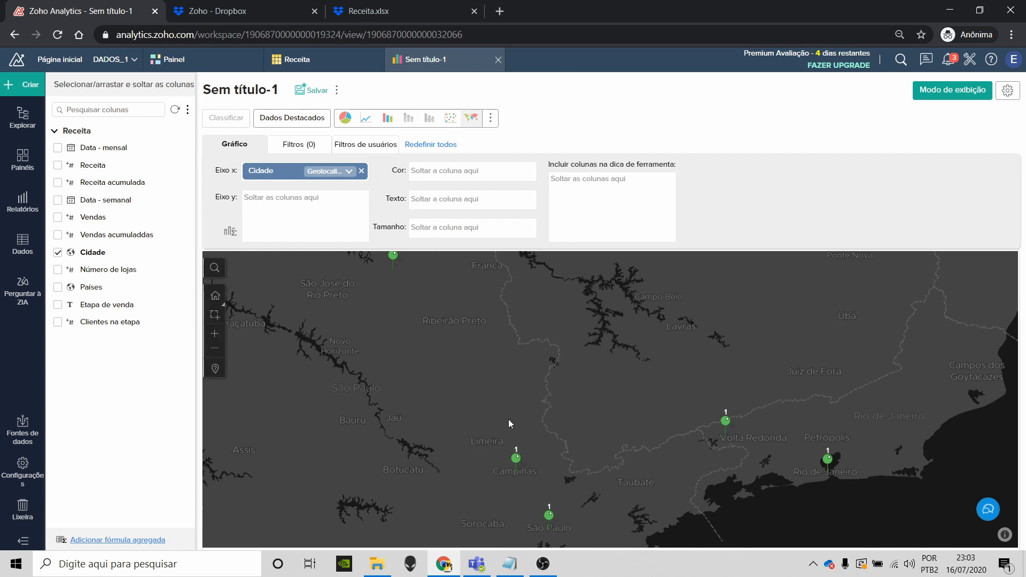
pyautogui.moveTo(551, 519)
pyautogui.click(308, 65)
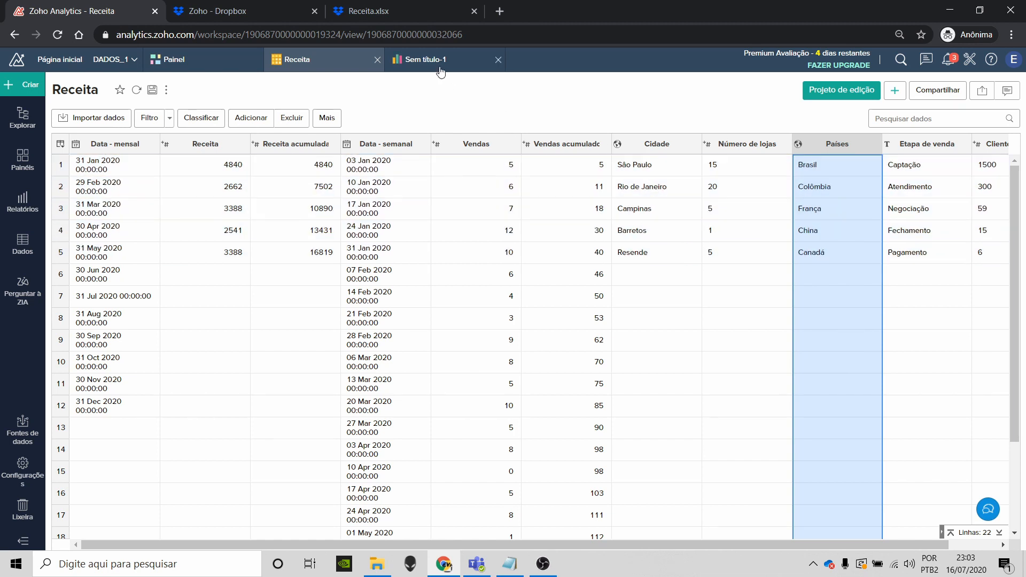
pyautogui.click(422, 60)
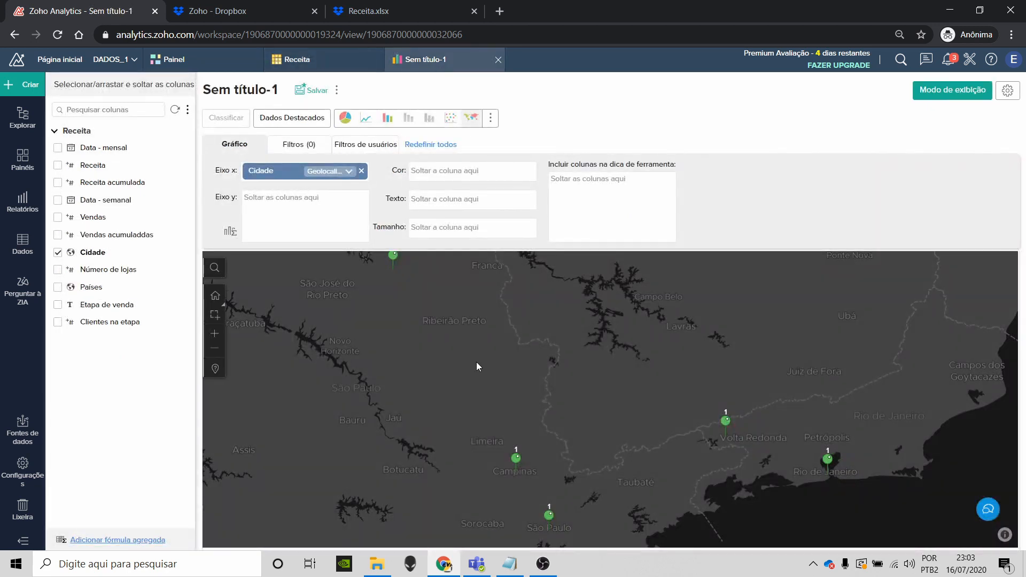
pyautogui.moveTo(722, 422)
# - Add the Cidade column as the map's text field and regenerate the chart
pyautogui.moveTo(103, 252); pyautogui.dragTo(466, 206)
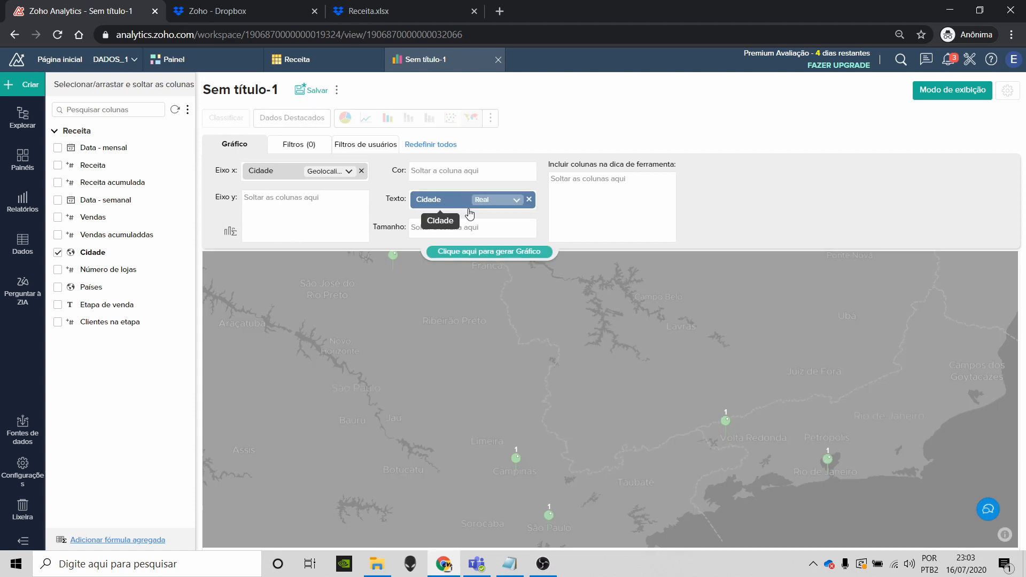
pyautogui.click(484, 252)
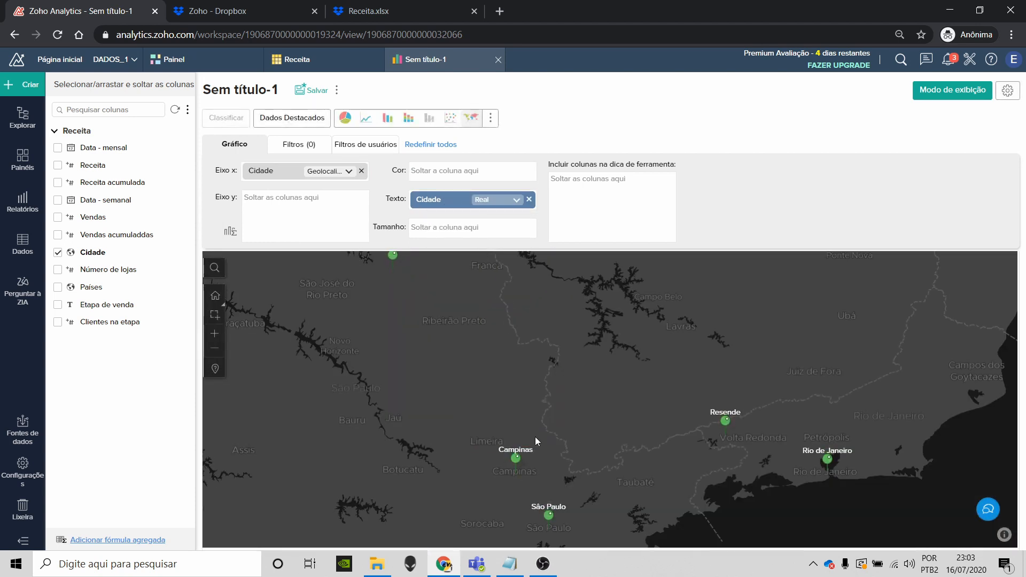
pyautogui.moveTo(508, 348); pyautogui.dragTo(522, 357)
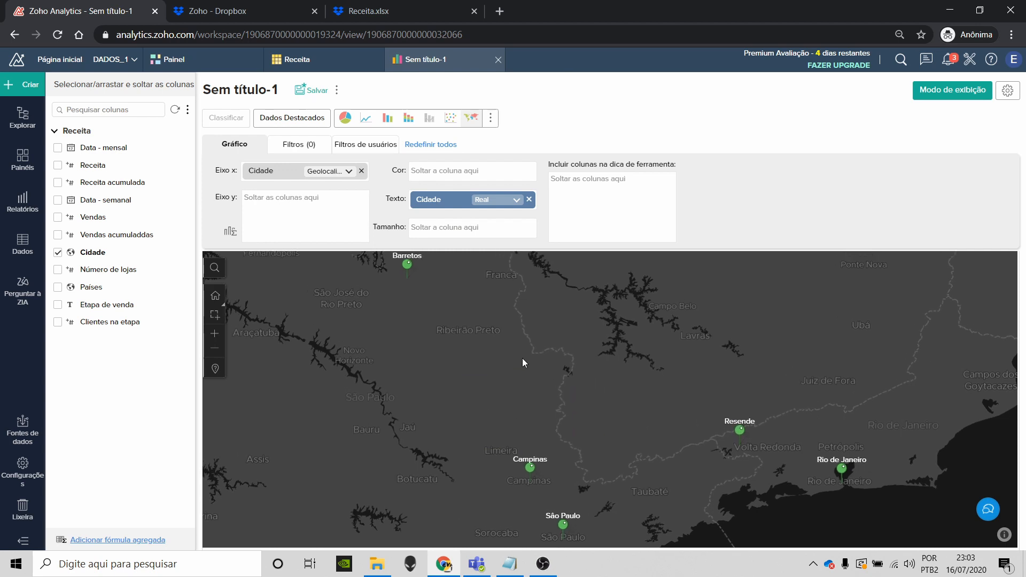
# - Move the Cidade column from the text field to the y-axis and check the Campinas marker's tooltip
pyautogui.moveTo(446, 204); pyautogui.dragTo(286, 202)
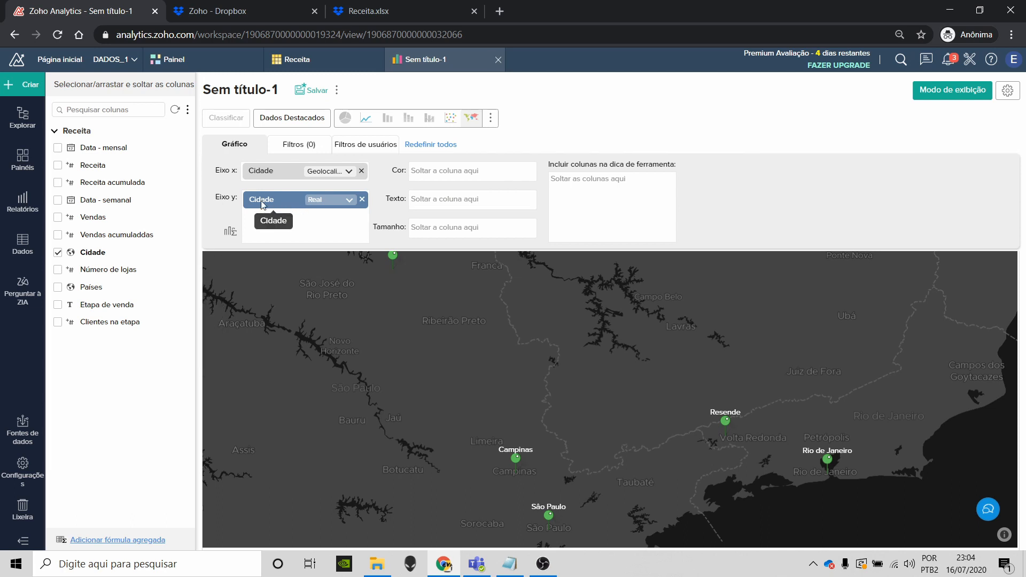
pyautogui.moveTo(520, 458)
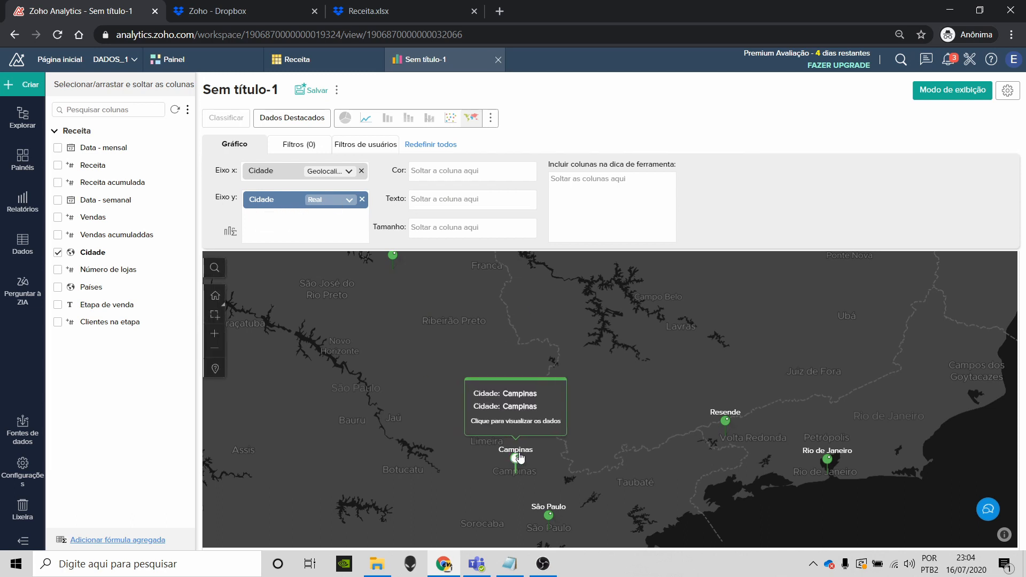
pyautogui.moveTo(487, 382); pyautogui.dragTo(539, 411)
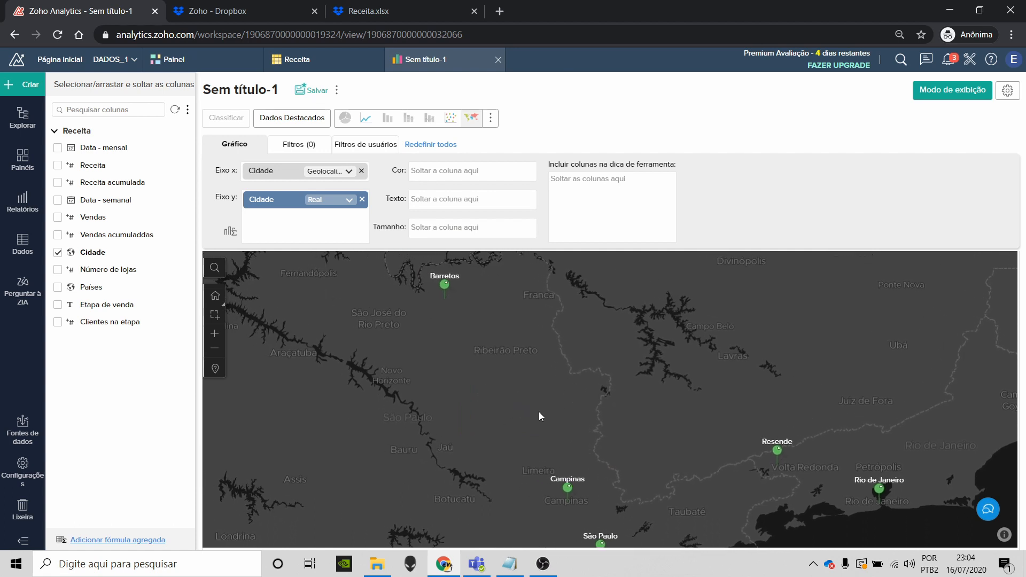
# - Save the map chart under the name Mapa cidades
pyautogui.click(315, 93)
pyautogui.moveTo(499, 240); pyautogui.dragTo(315, 242)
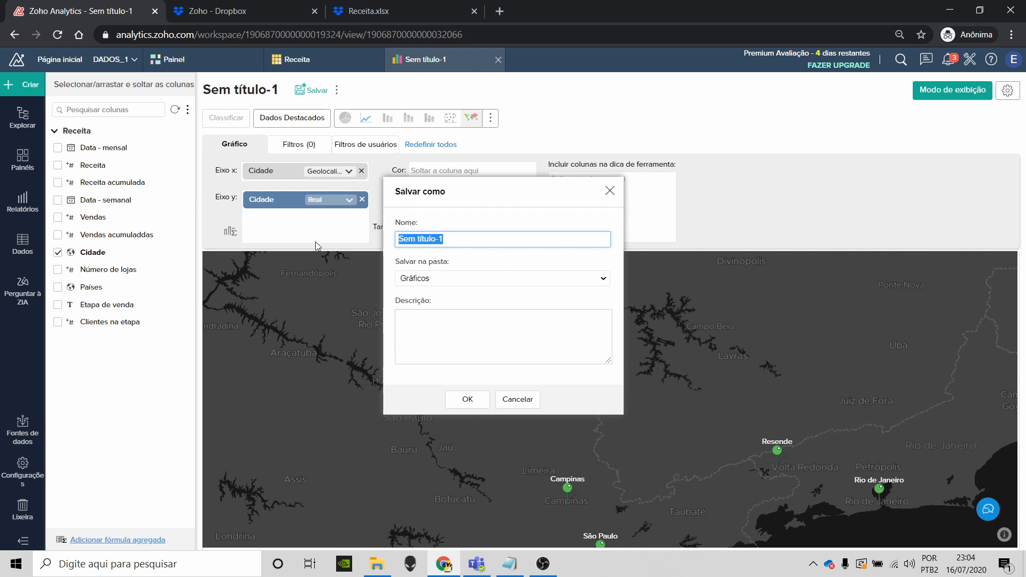
pyautogui.write('Mapa cidades')
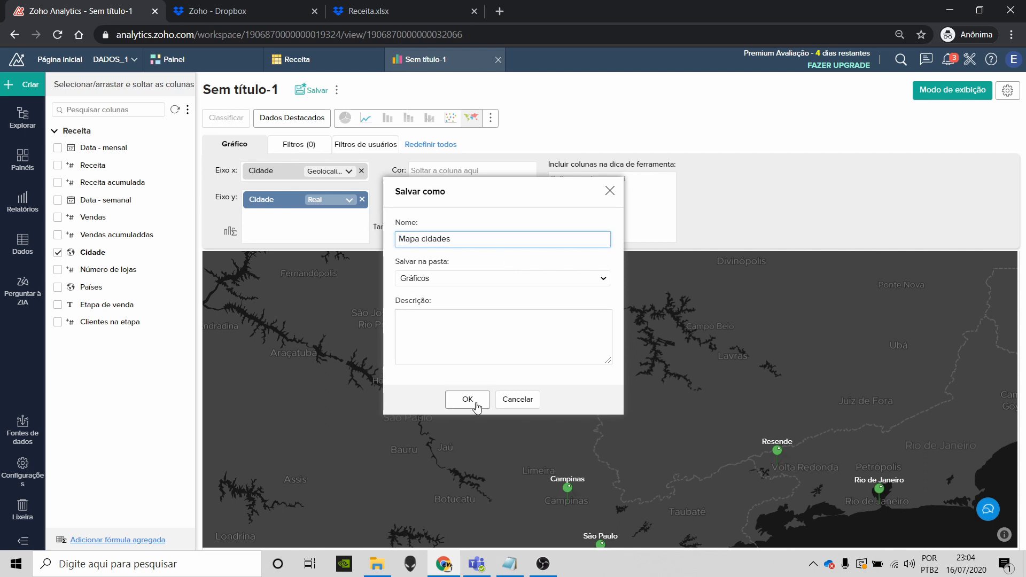
pyautogui.click(476, 403)
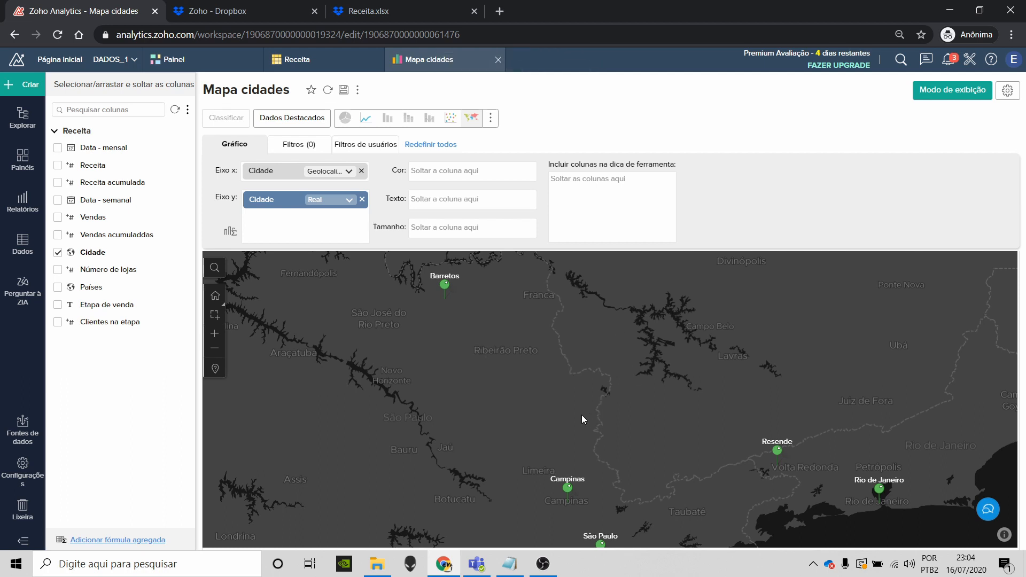
# - Include the Número de lojas column as a sum in the map's tooltip and regenerate the chart
pyautogui.moveTo(570, 489)
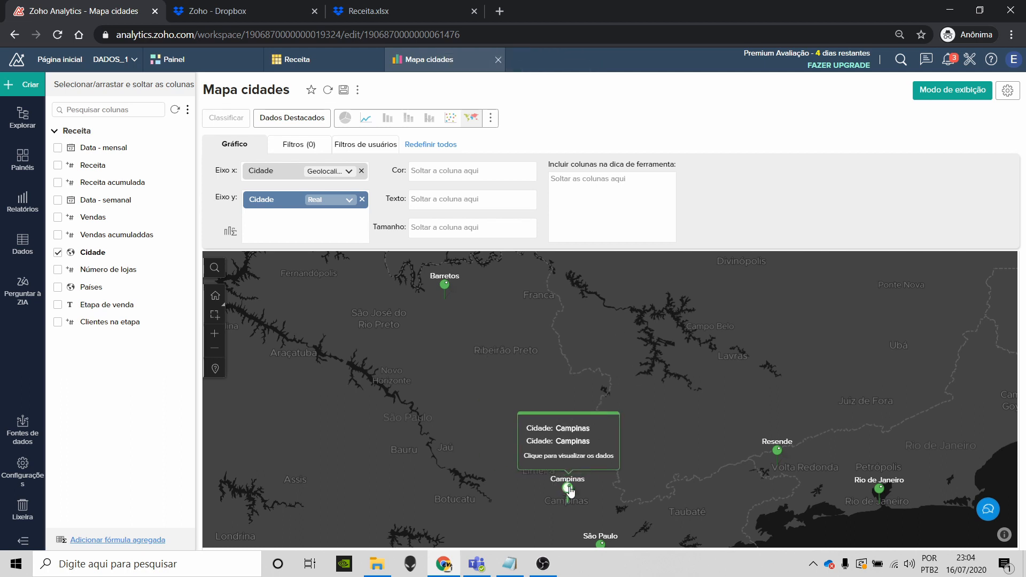
pyautogui.moveTo(570, 488); pyautogui.dragTo(515, 449)
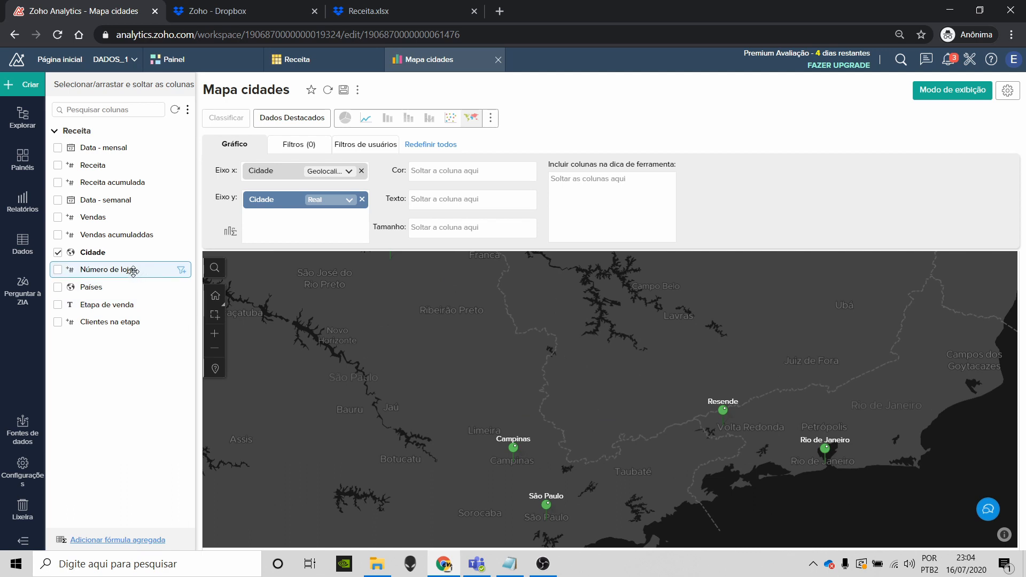
pyautogui.moveTo(133, 272); pyautogui.dragTo(641, 182)
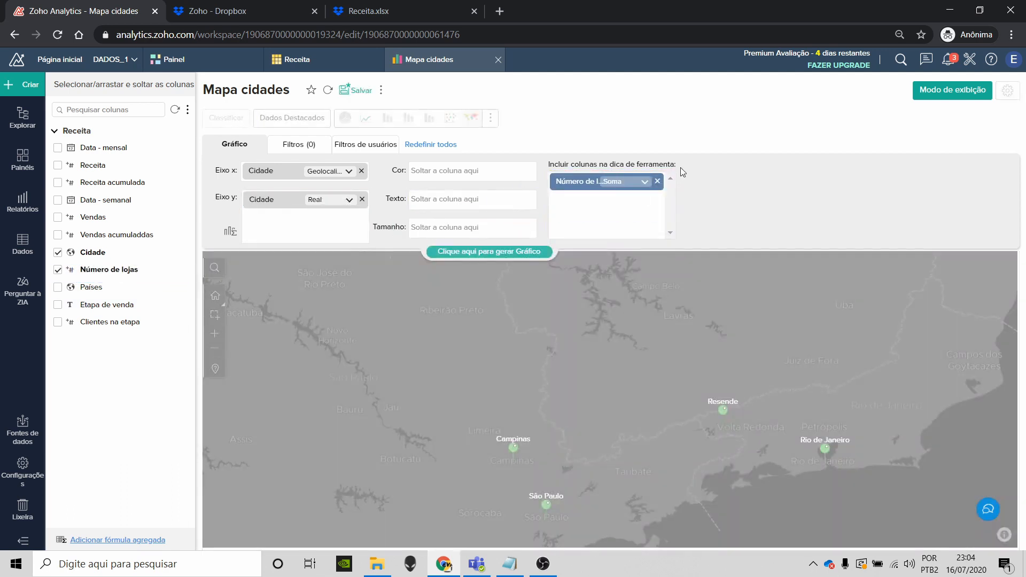
pyautogui.click(525, 252)
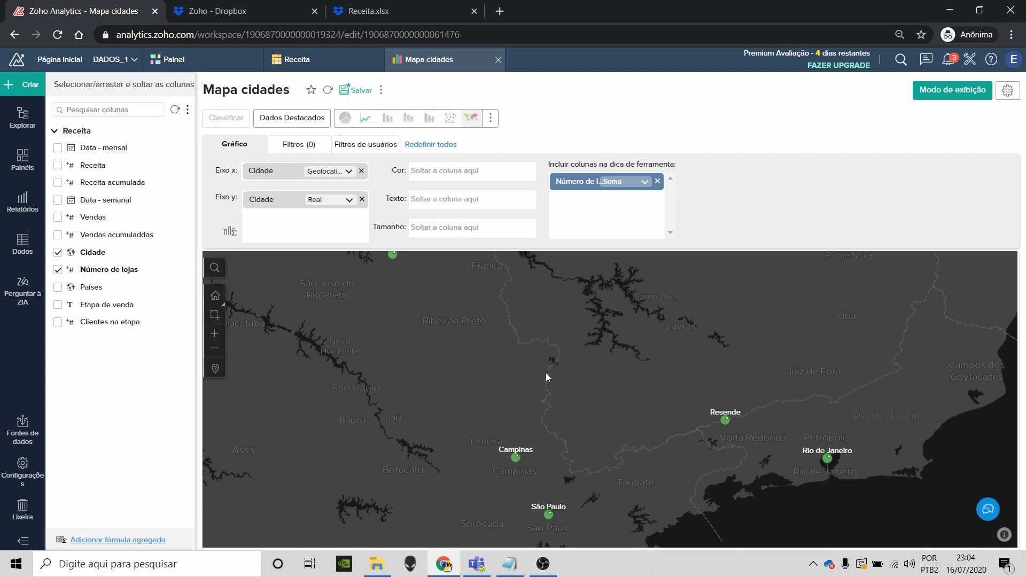
# - Compare the store totals in the city marker tooltips with the Número de lojas column of the Receita table
pyautogui.moveTo(515, 460)
pyautogui.click(321, 60)
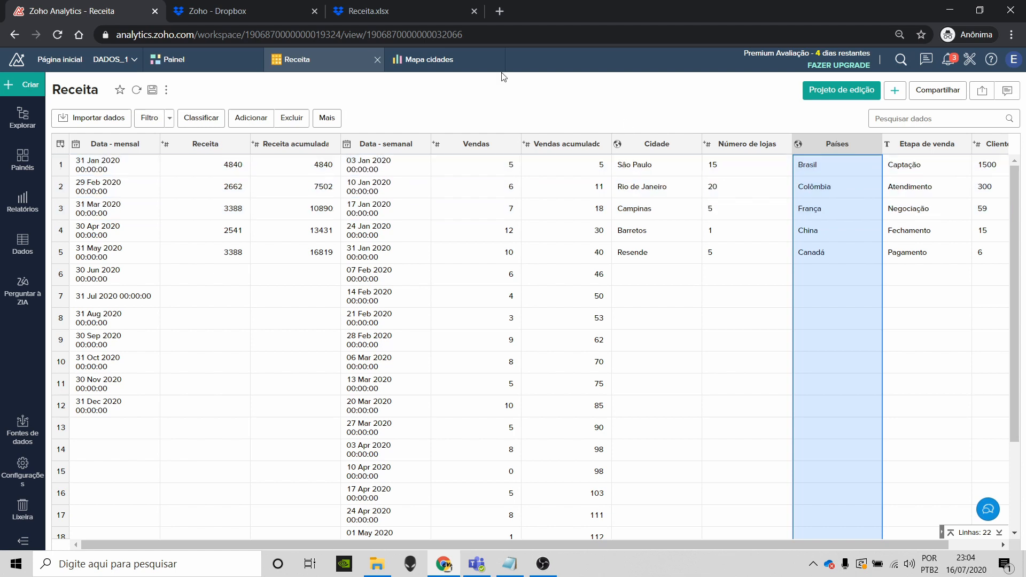
pyautogui.click(443, 59)
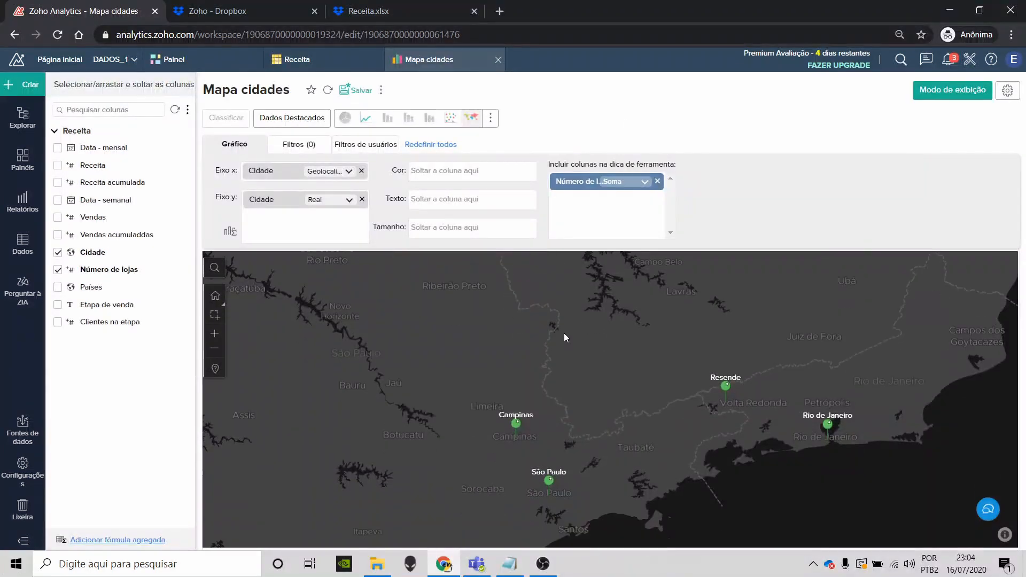
pyautogui.moveTo(560, 445)
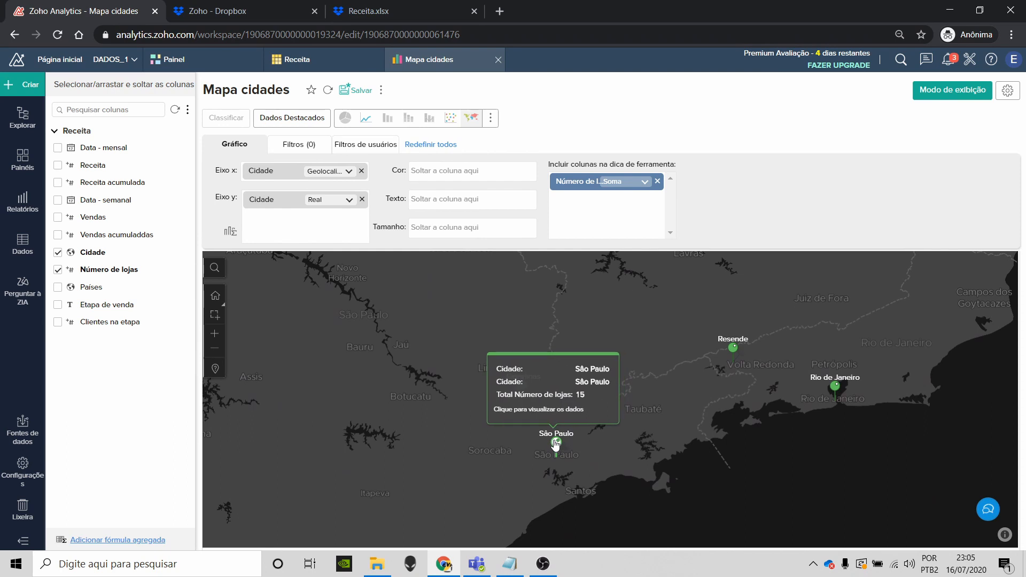
# - Change the Mapa cidades chart type to Mapa - Bolha
pyautogui.moveTo(545, 300); pyautogui.dragTo(545, 331)
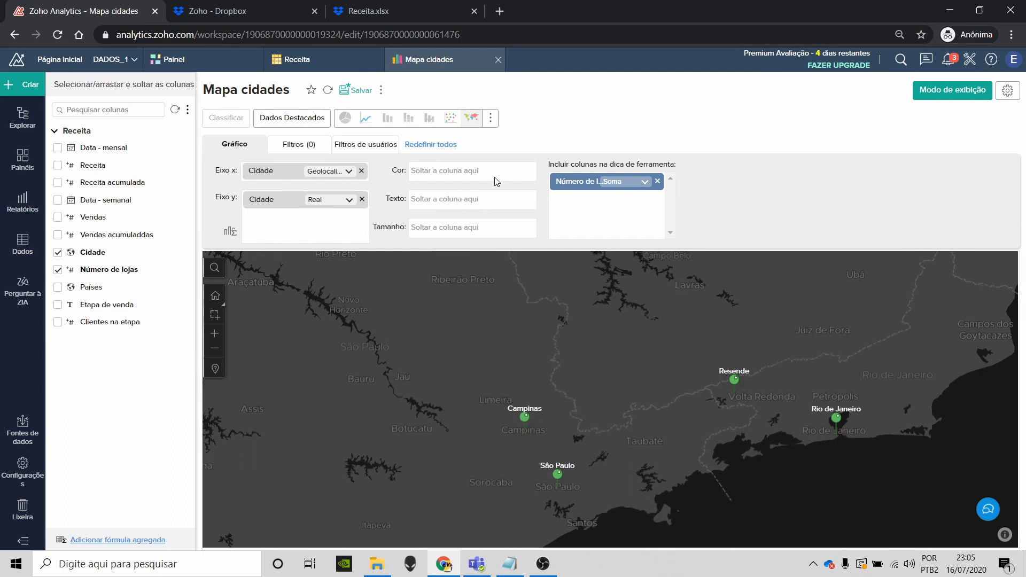
pyautogui.click(497, 124)
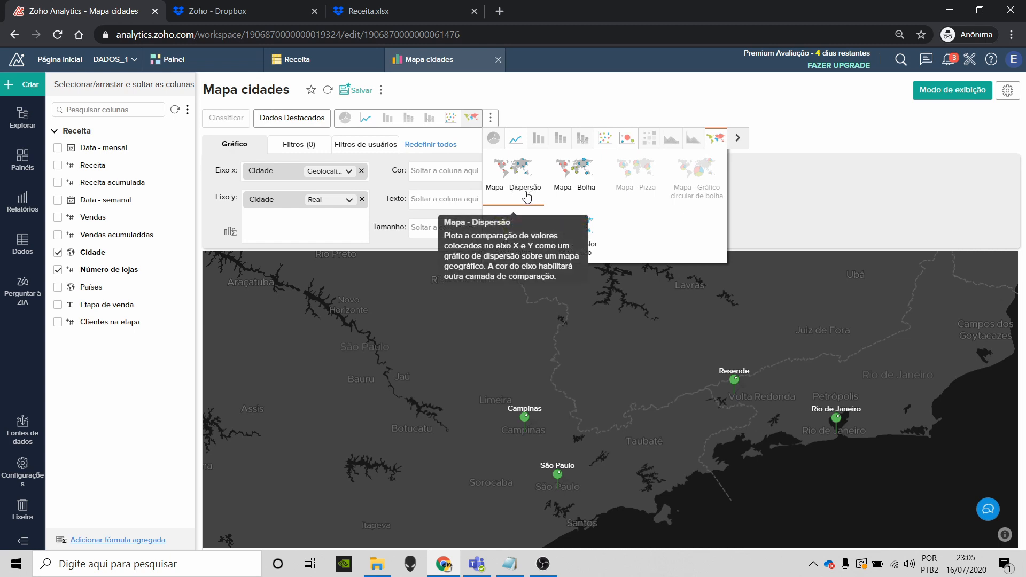
pyautogui.click(594, 173)
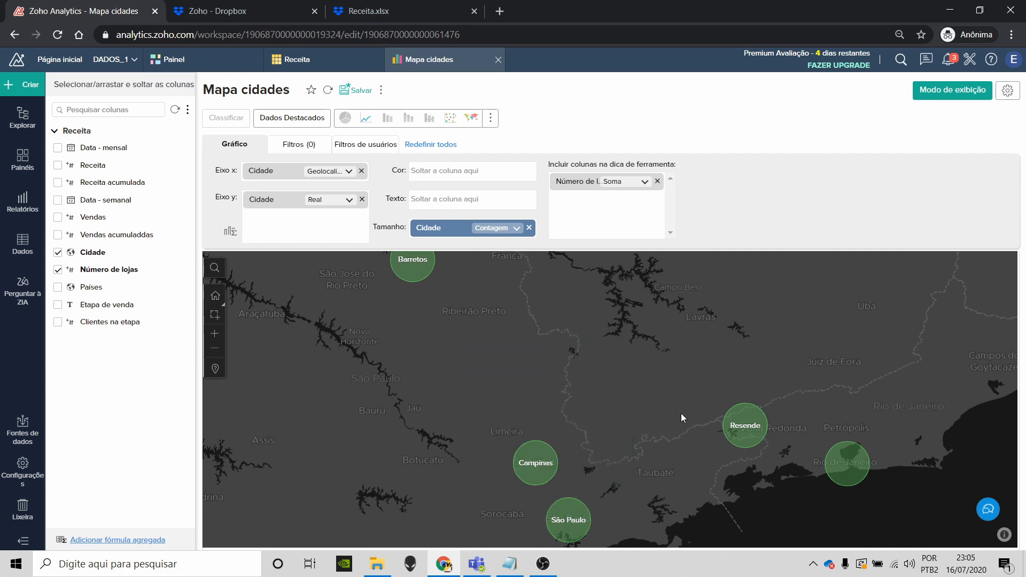
# - Replace Cidade with the sum of Número de lojas as the bubble size and regenerate the chart
pyautogui.click(529, 229)
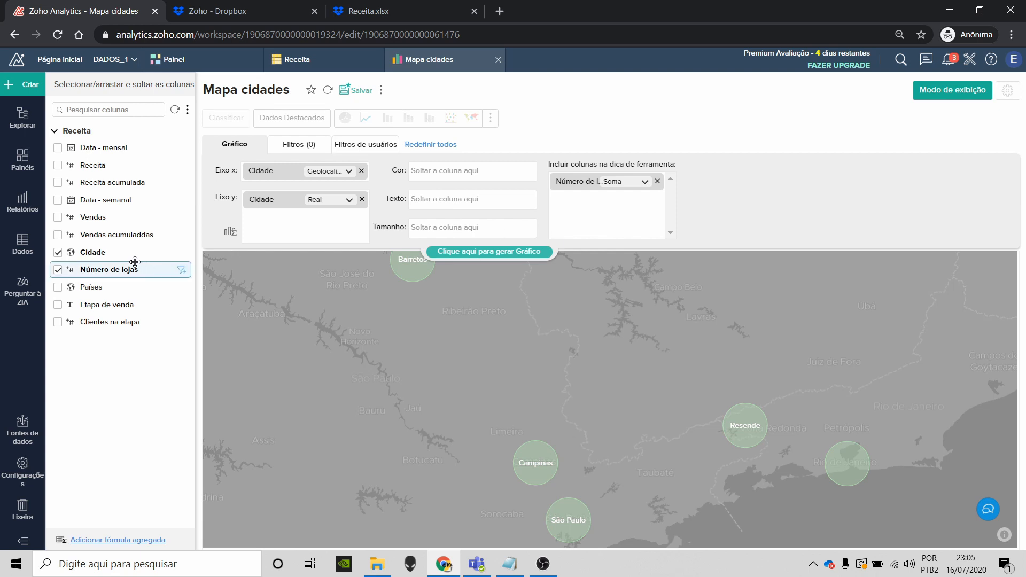
pyautogui.moveTo(107, 269); pyautogui.dragTo(472, 233)
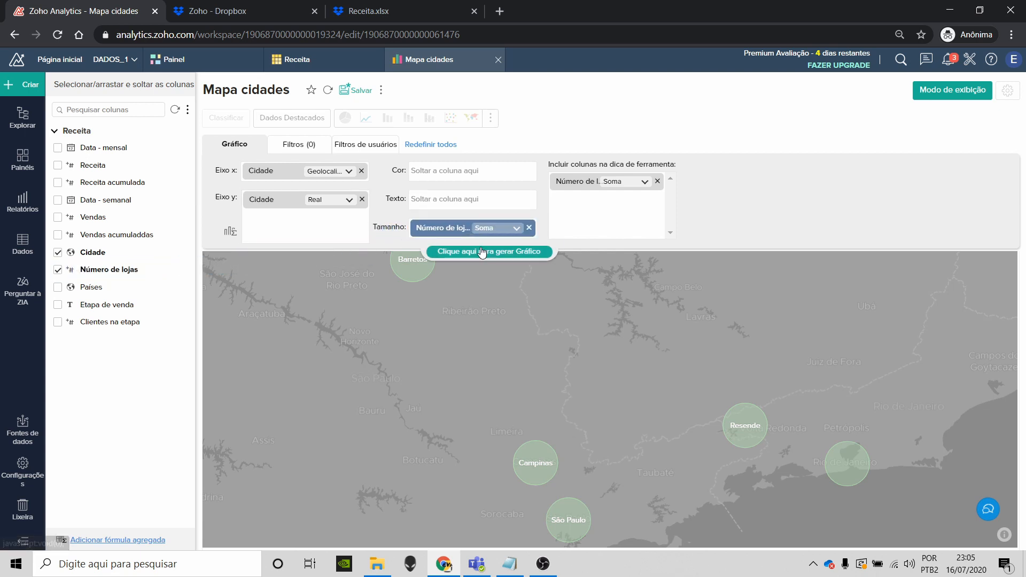
pyautogui.click(480, 249)
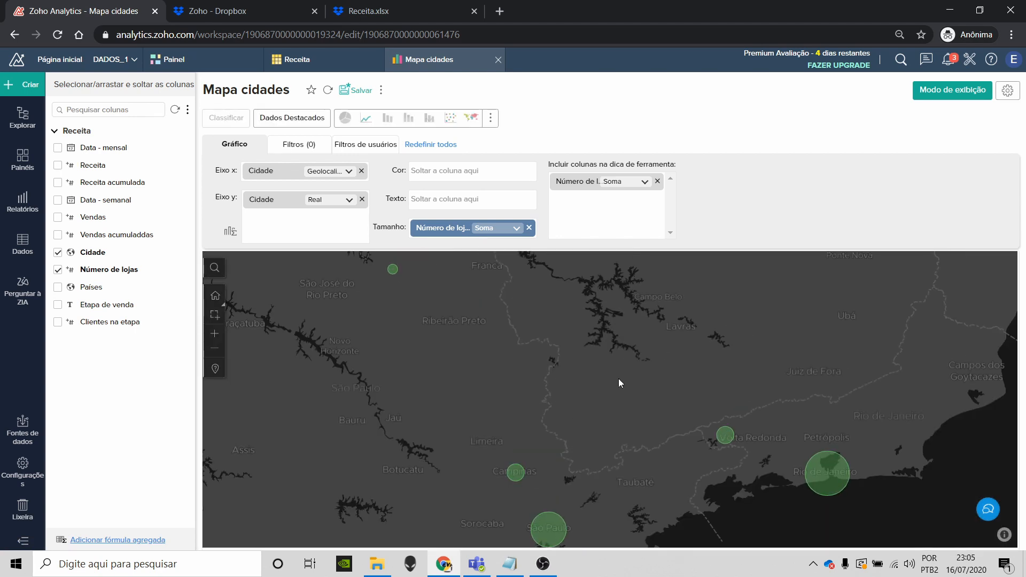
# - Examine the bubble sizes and tooltips for Rio de Janeiro and Barretos on the map
pyautogui.moveTo(618, 380); pyautogui.dragTo(635, 352)
pyautogui.moveTo(829, 446)
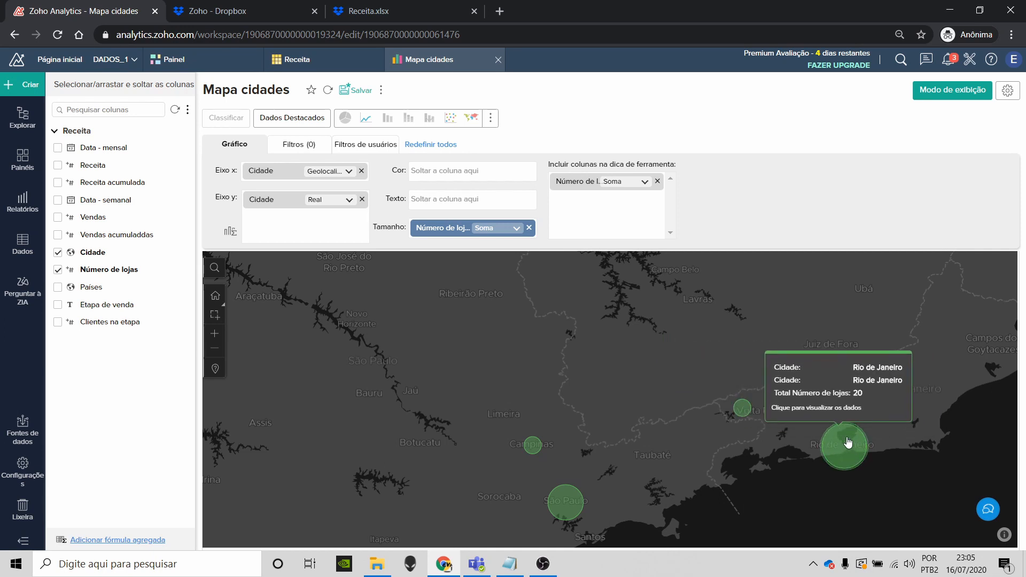
pyautogui.moveTo(568, 319); pyautogui.dragTo(579, 377)
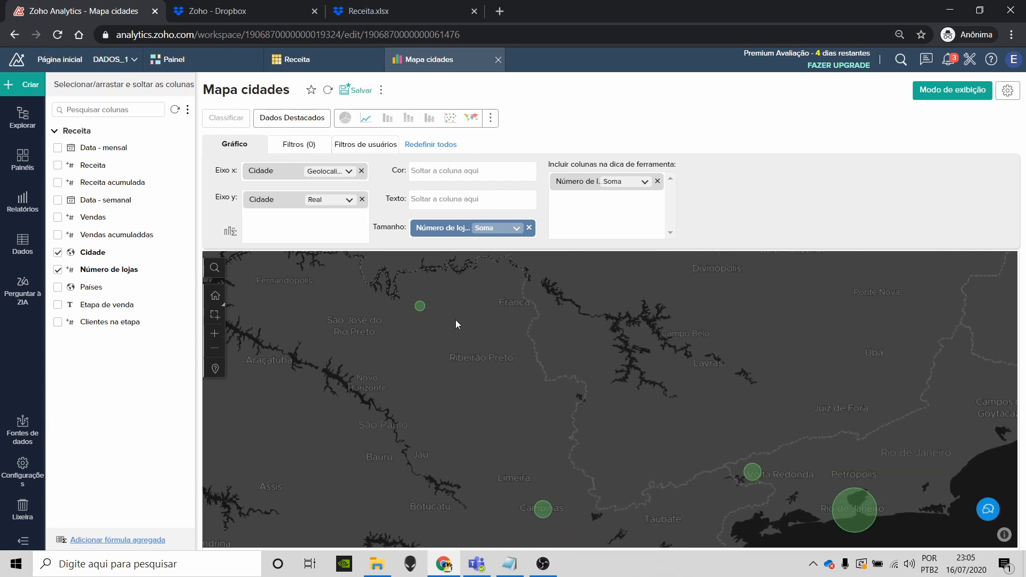
pyautogui.moveTo(420, 311)
pyautogui.moveTo(541, 408); pyautogui.dragTo(517, 382)
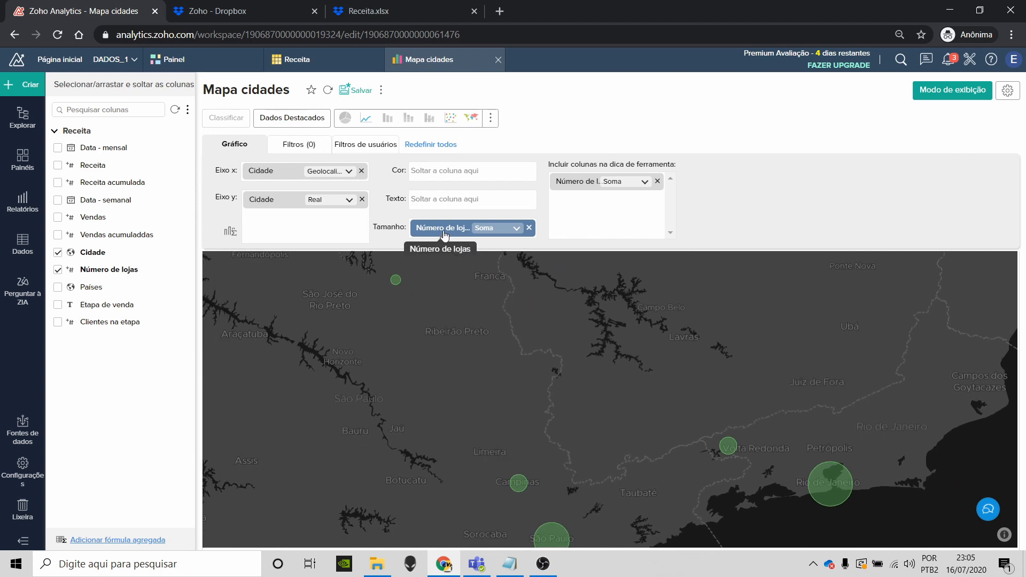
# - Save the changes to the Mapa cidades chart and close it
pyautogui.click(354, 91)
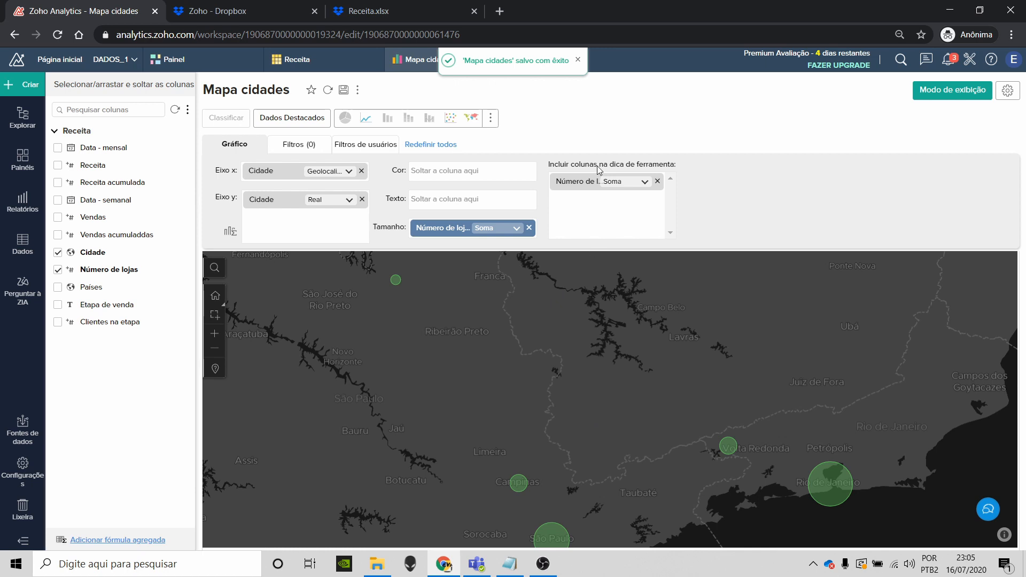
pyautogui.click(577, 60)
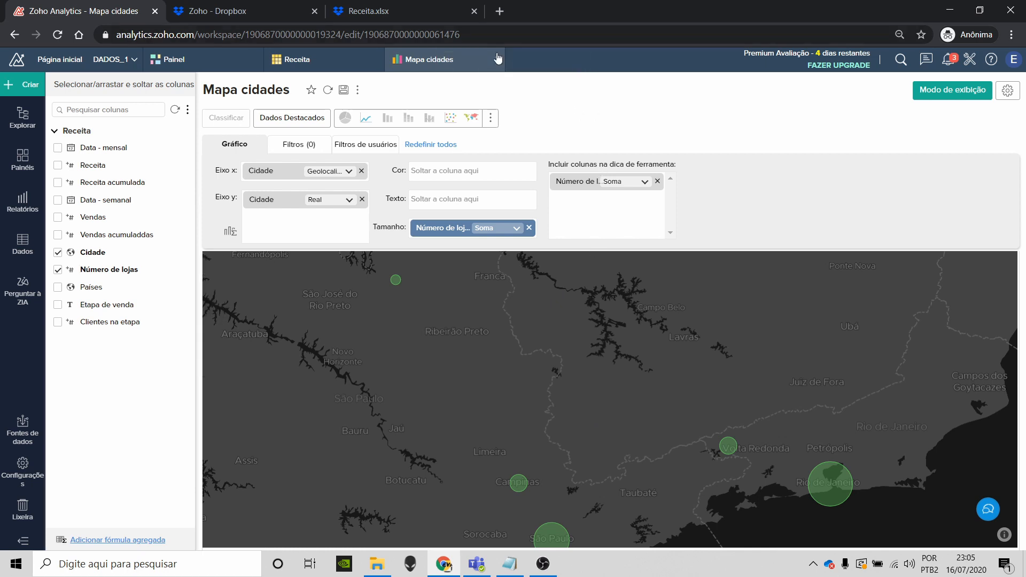
pyautogui.click(497, 60)
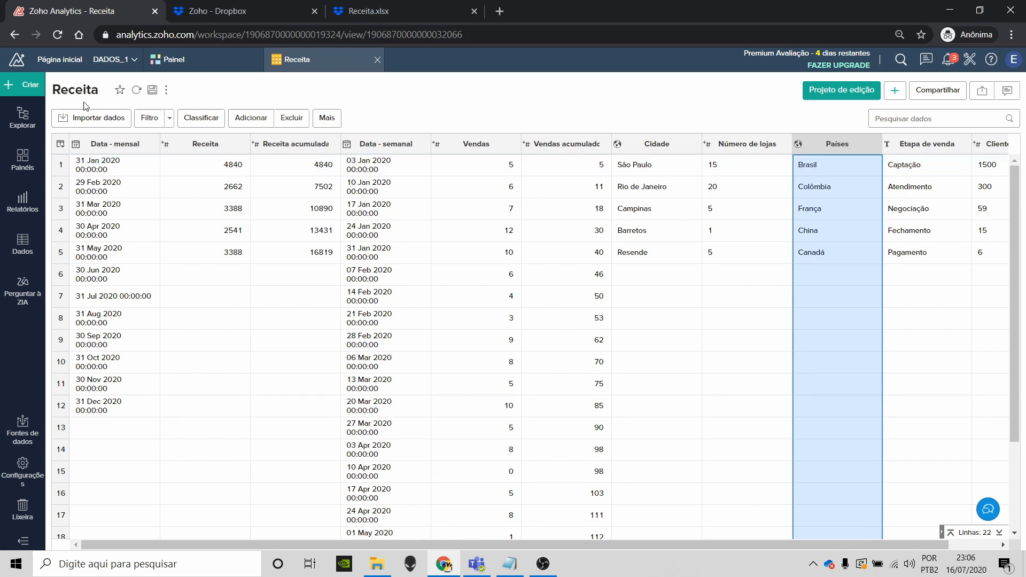
# - Create a new chart view from the Receita table with Países on the x-axis and generate the map
pyautogui.click(29, 87)
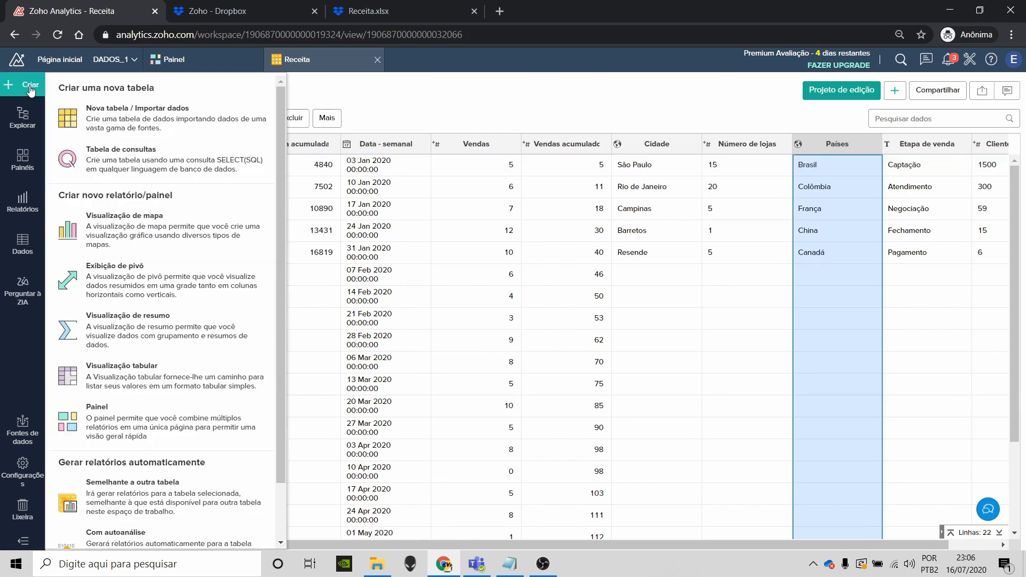
pyautogui.click(131, 218)
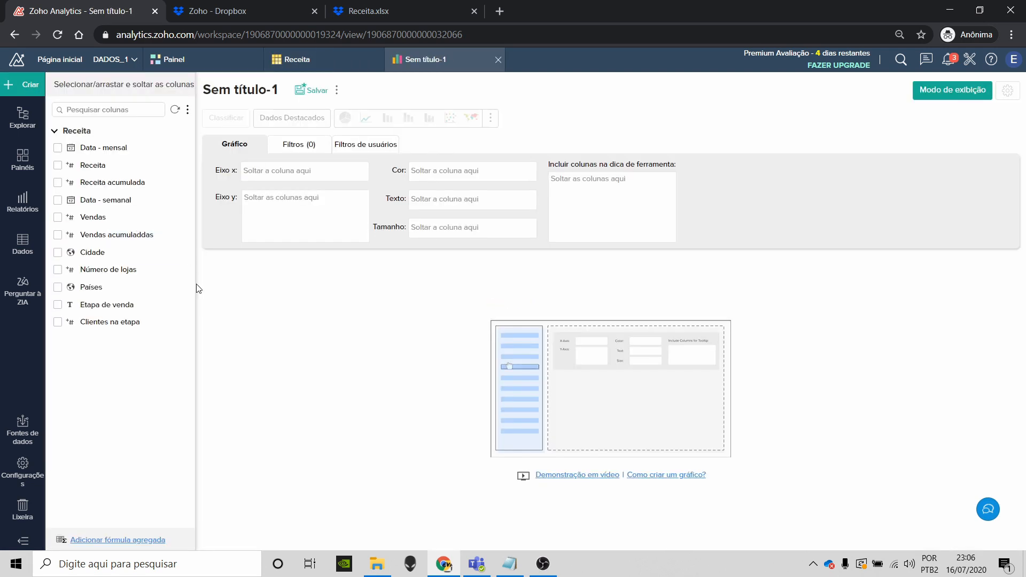
pyautogui.moveTo(105, 287); pyautogui.dragTo(301, 183)
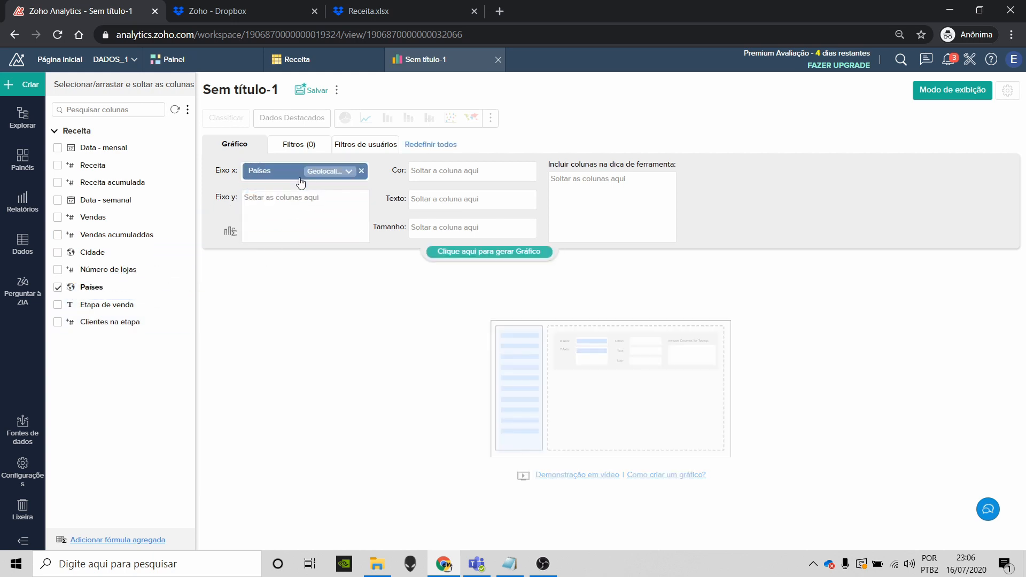
pyautogui.click(450, 252)
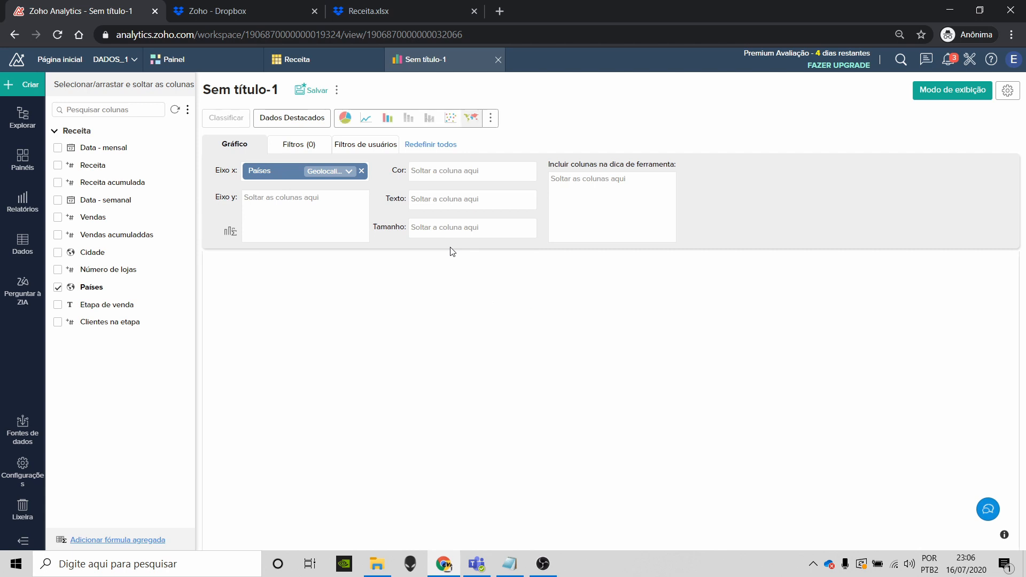
pyautogui.moveTo(598, 397)
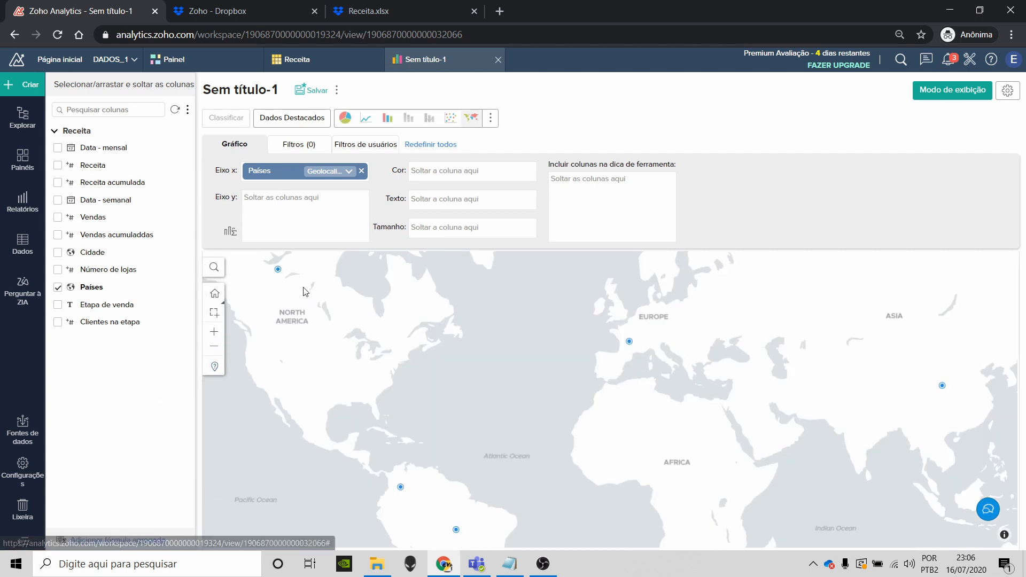
pyautogui.moveTo(282, 276)
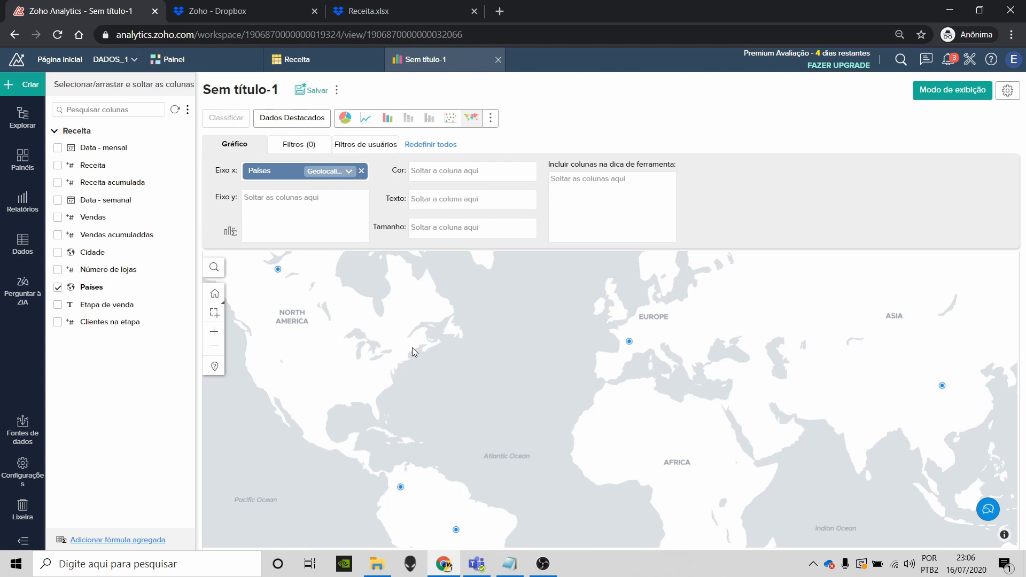
# - Change the country map's chart type to Mapa - Preenchido and check China's tooltip
pyautogui.click(489, 126)
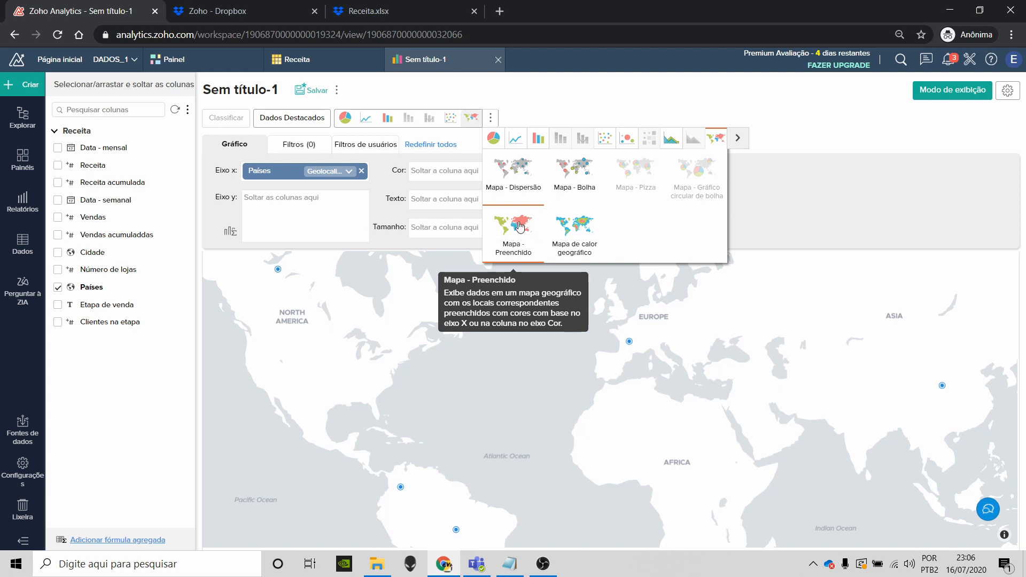
pyautogui.click(519, 226)
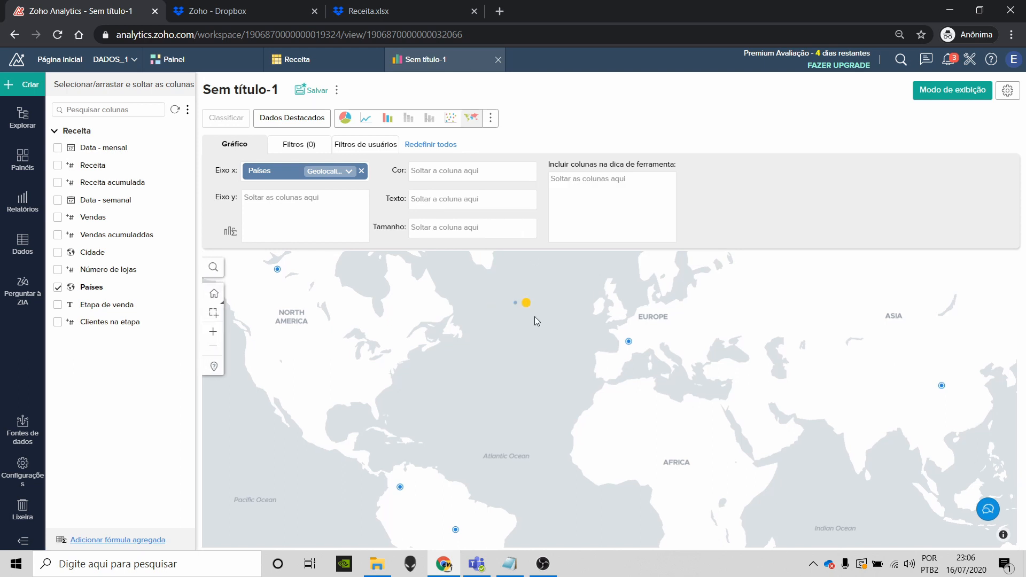
pyautogui.moveTo(588, 359); pyautogui.dragTo(516, 319)
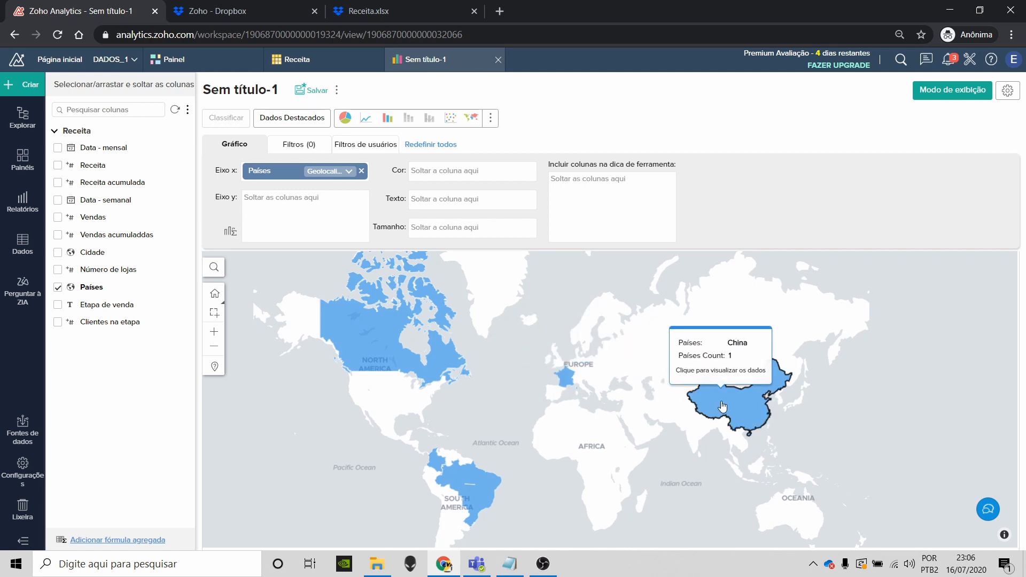
pyautogui.moveTo(492, 403); pyautogui.dragTo(435, 381)
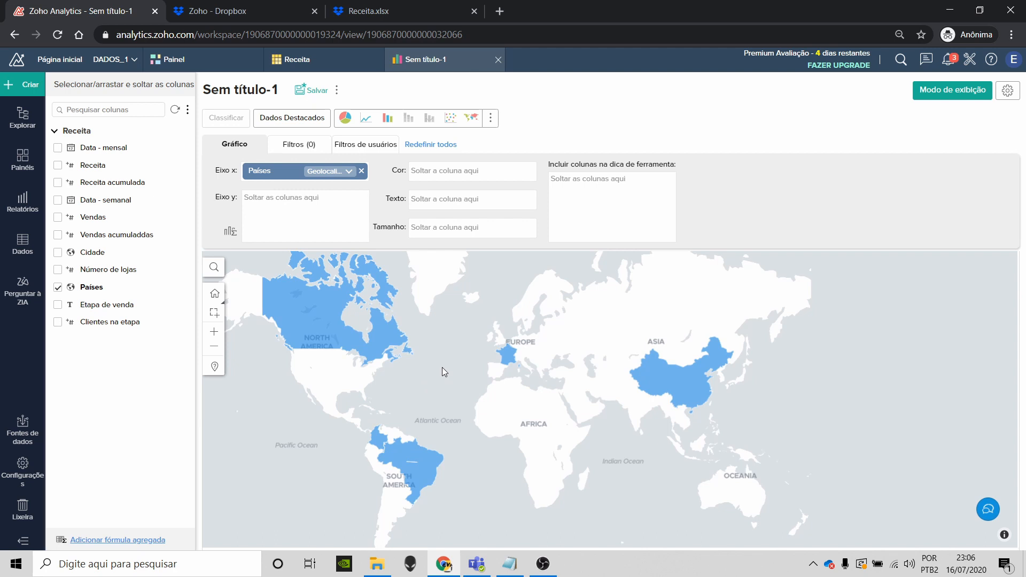
# - Apply the Escuro theme, a solid green fill and y-axis data labels in the country map's settings
pyautogui.click(1008, 93)
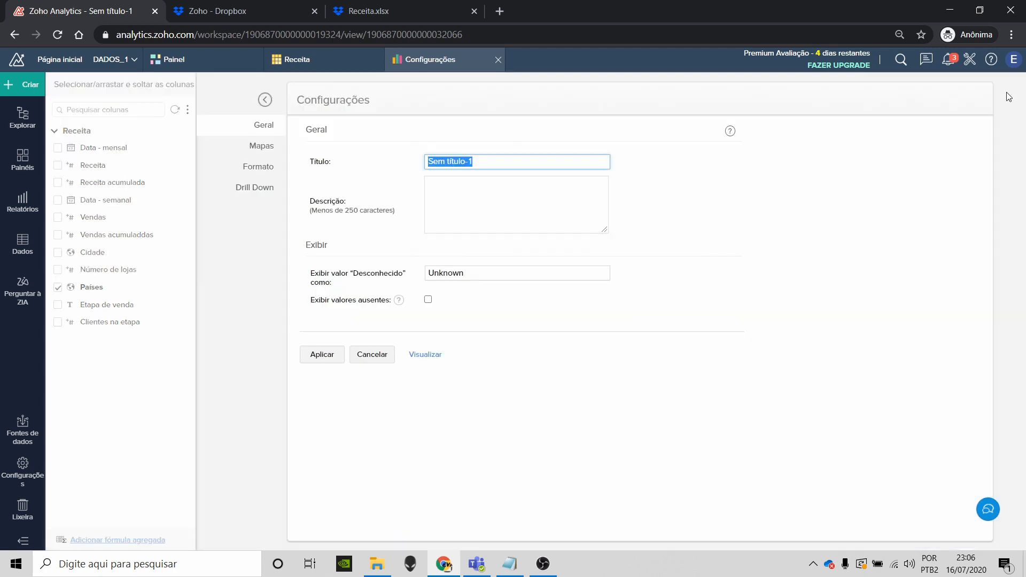
pyautogui.click(256, 145)
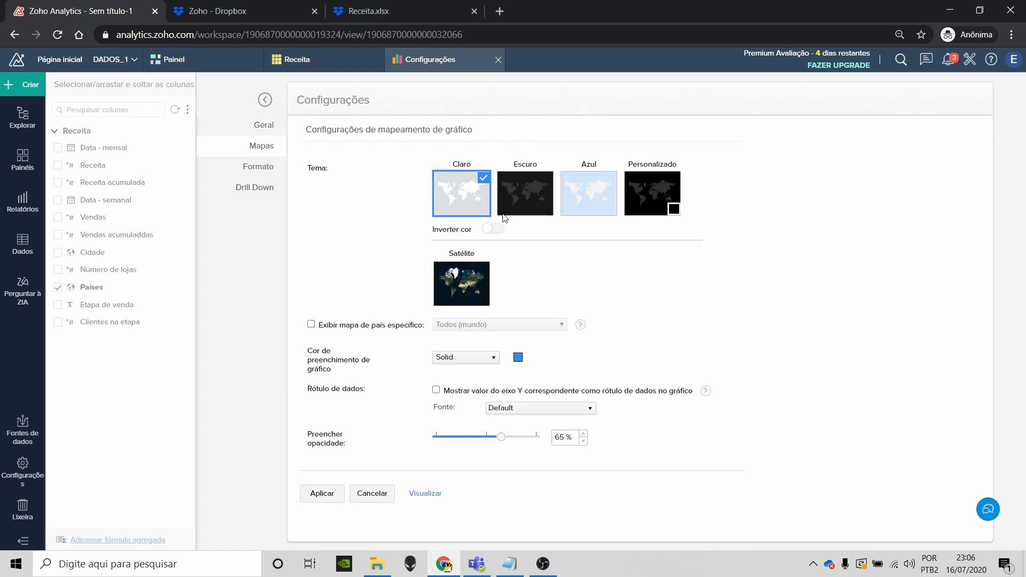
pyautogui.click(530, 201)
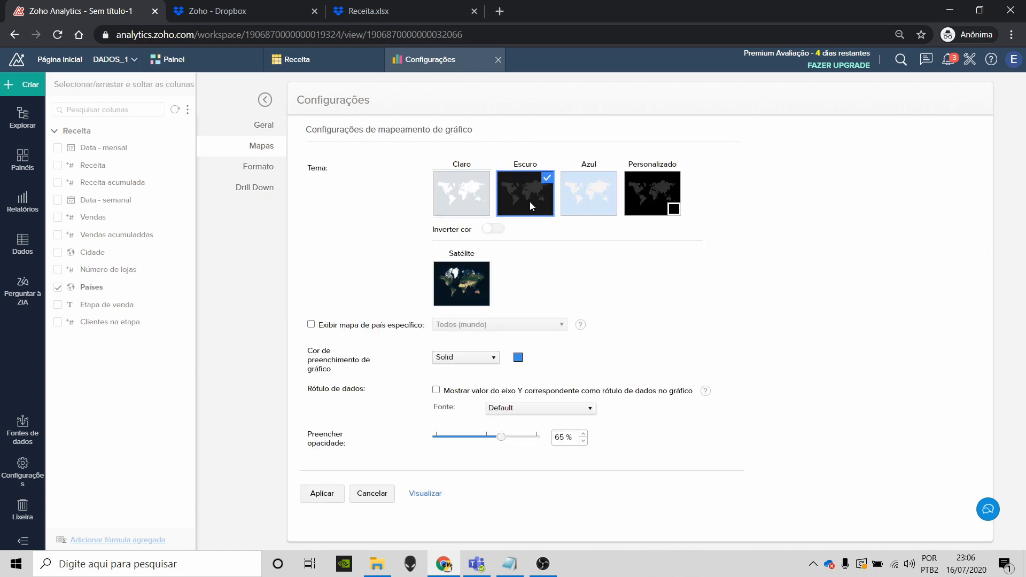
pyautogui.click(519, 356)
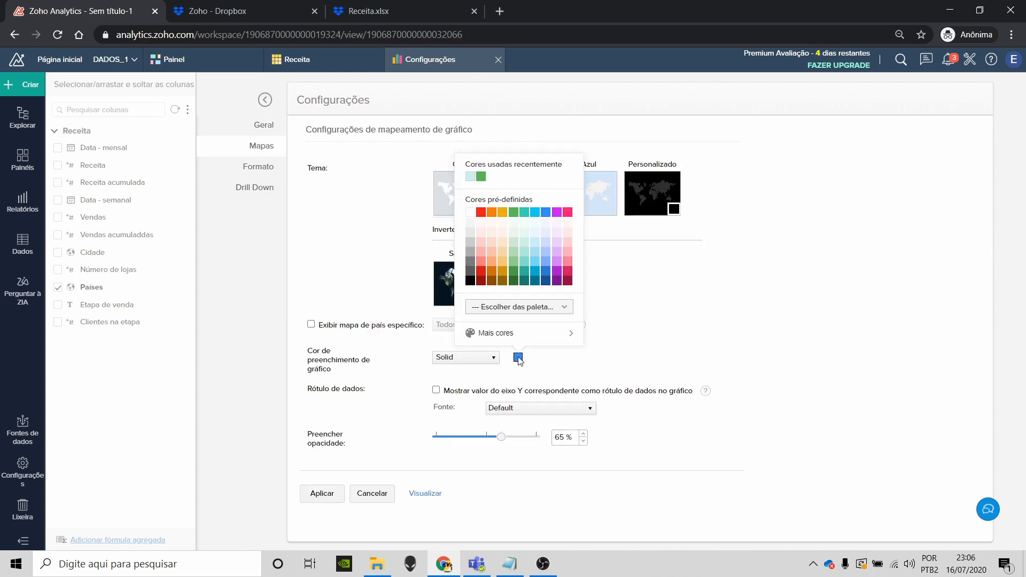
pyautogui.click(513, 213)
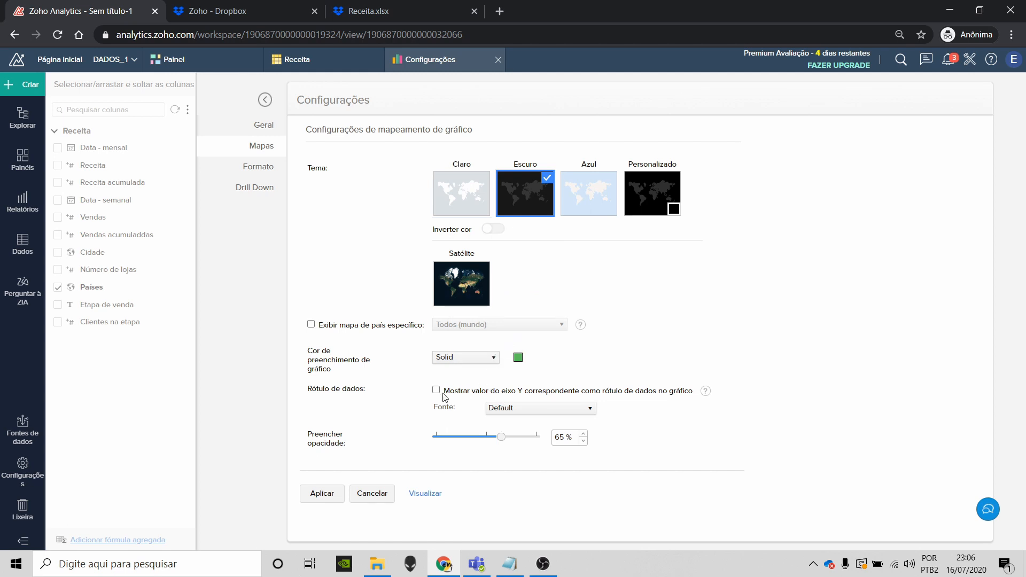
pyautogui.click(328, 492)
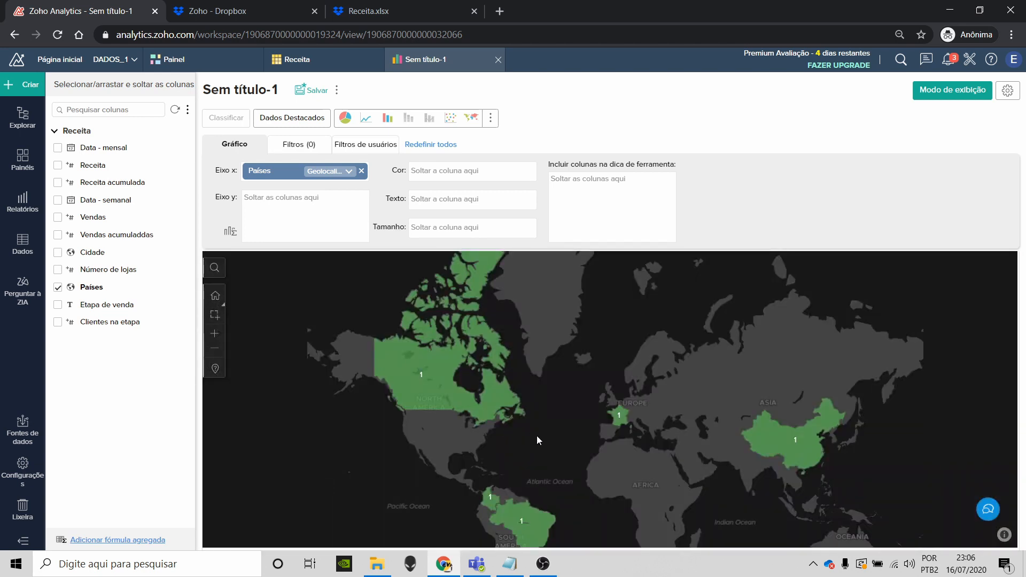
# - Compare the countries filled on the map with the Países column of the Receita table
pyautogui.moveTo(537, 435); pyautogui.dragTo(483, 386)
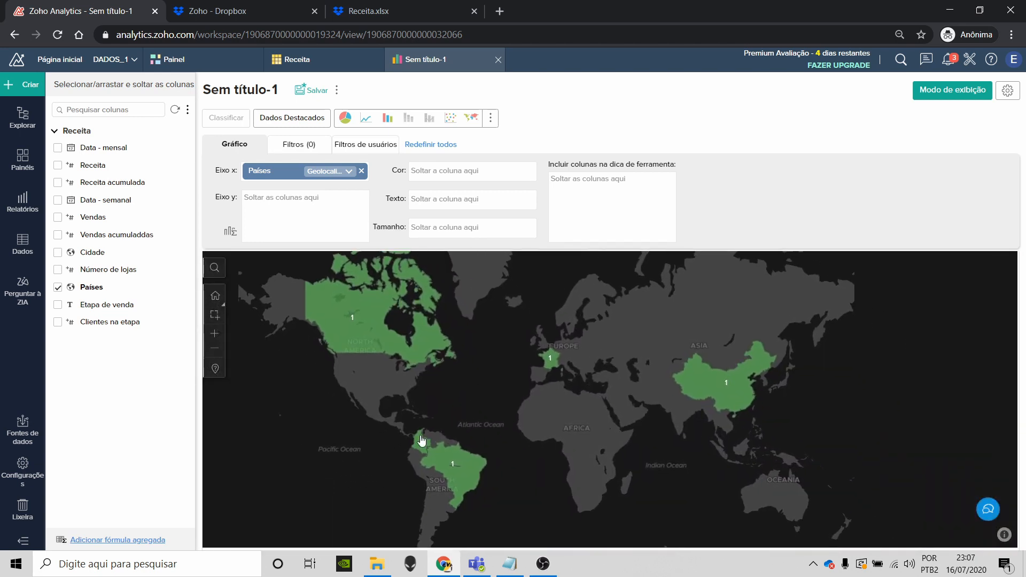
pyautogui.moveTo(454, 466)
pyautogui.click(326, 63)
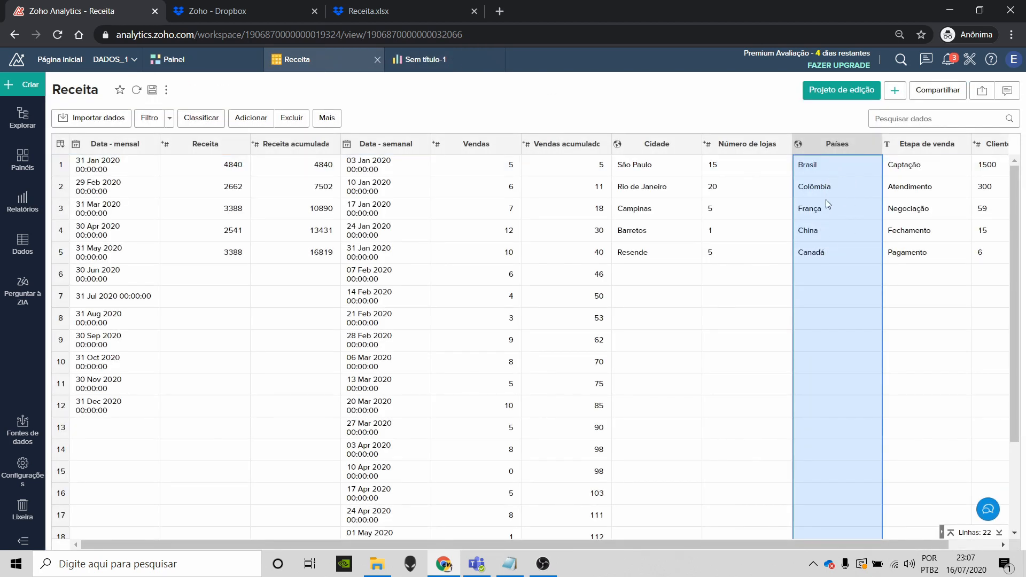
pyautogui.click(839, 172)
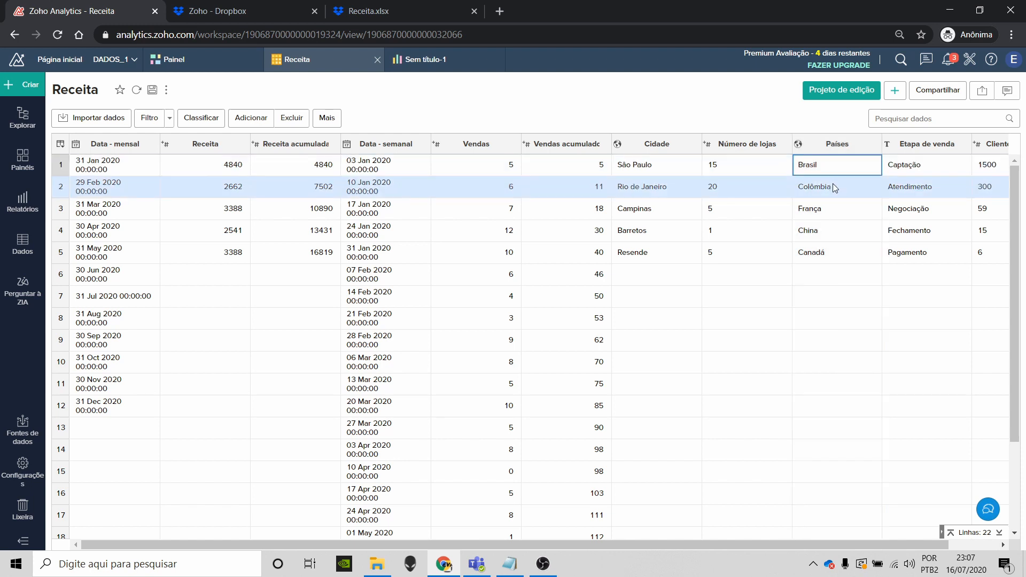
pyautogui.click(832, 184)
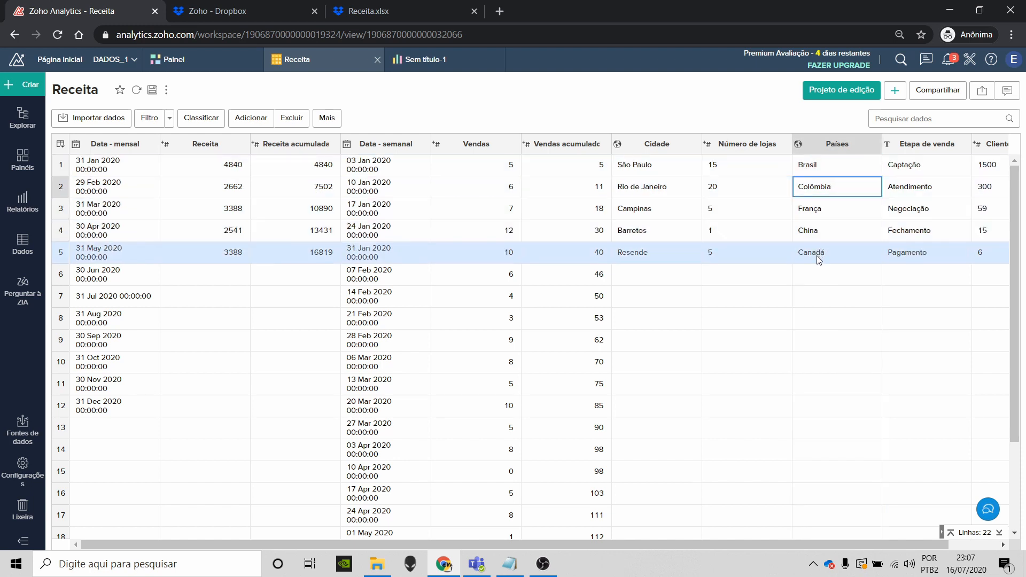
# - Add the Países column to the y-axis of the country map and regenerate the chart
pyautogui.click(453, 56)
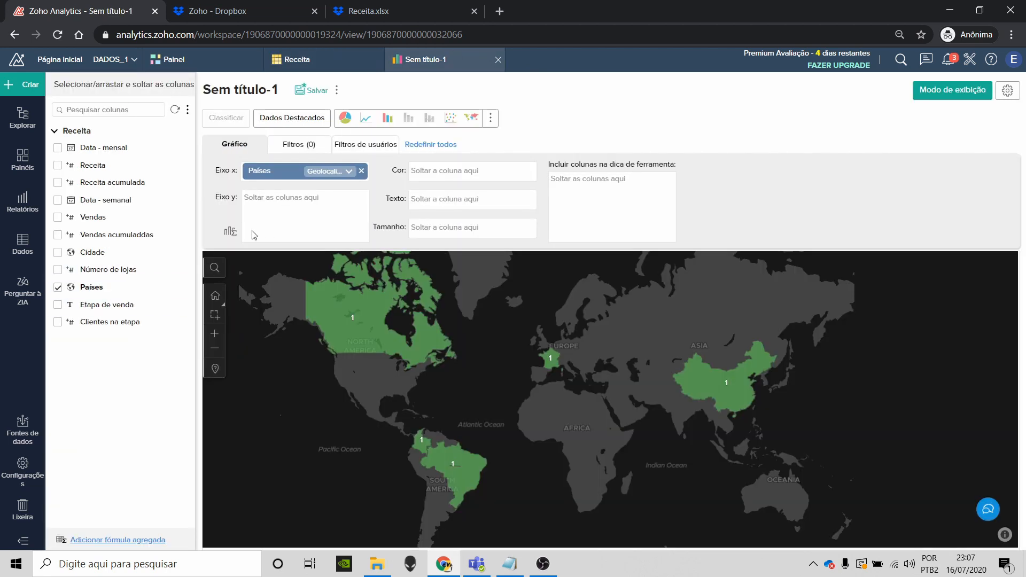
pyautogui.moveTo(106, 287); pyautogui.dragTo(299, 204)
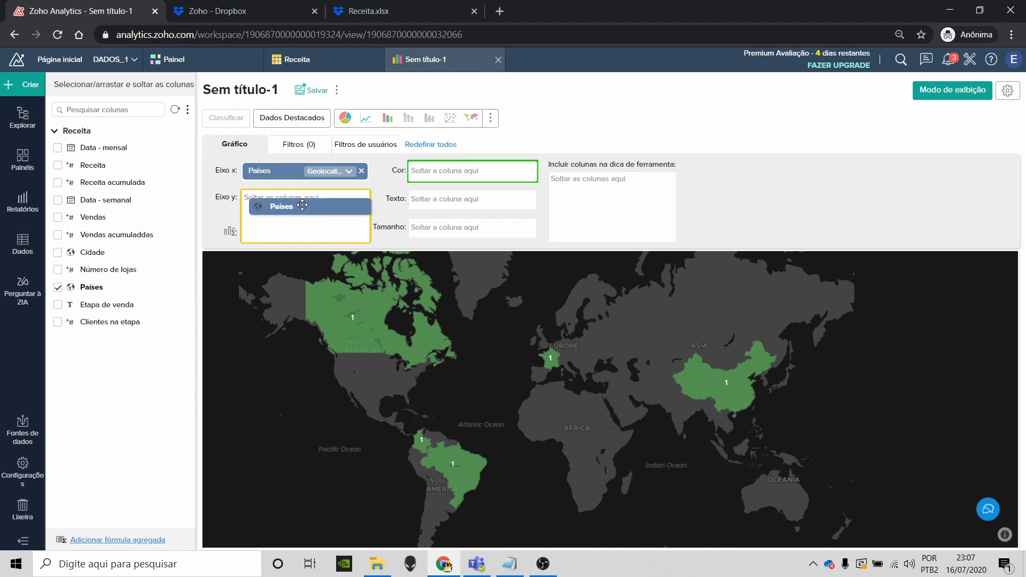
pyautogui.click(458, 250)
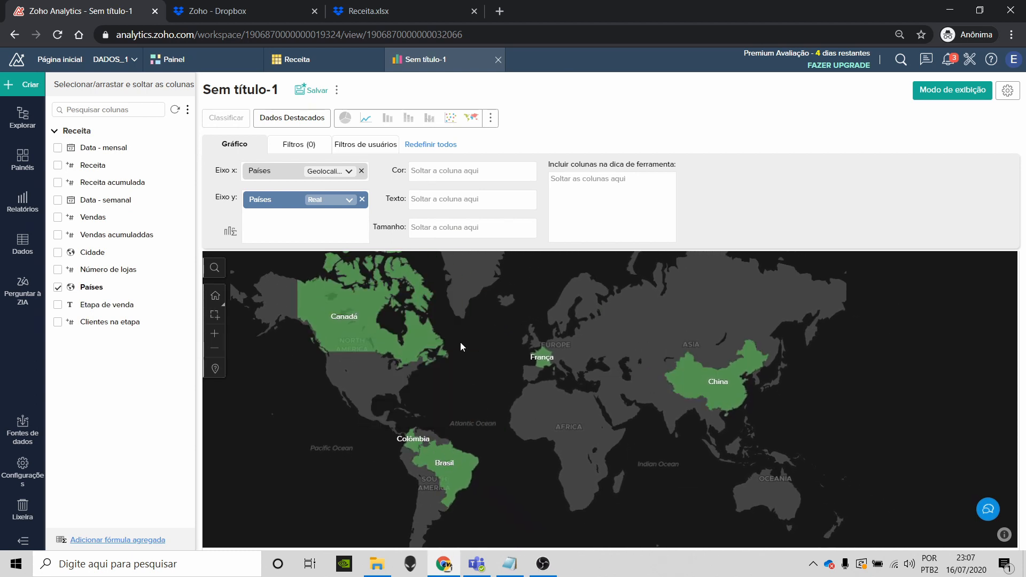
# - Add the Número de lojas column to the country map's tooltip and regenerate the chart
pyautogui.moveTo(460, 342); pyautogui.dragTo(502, 365)
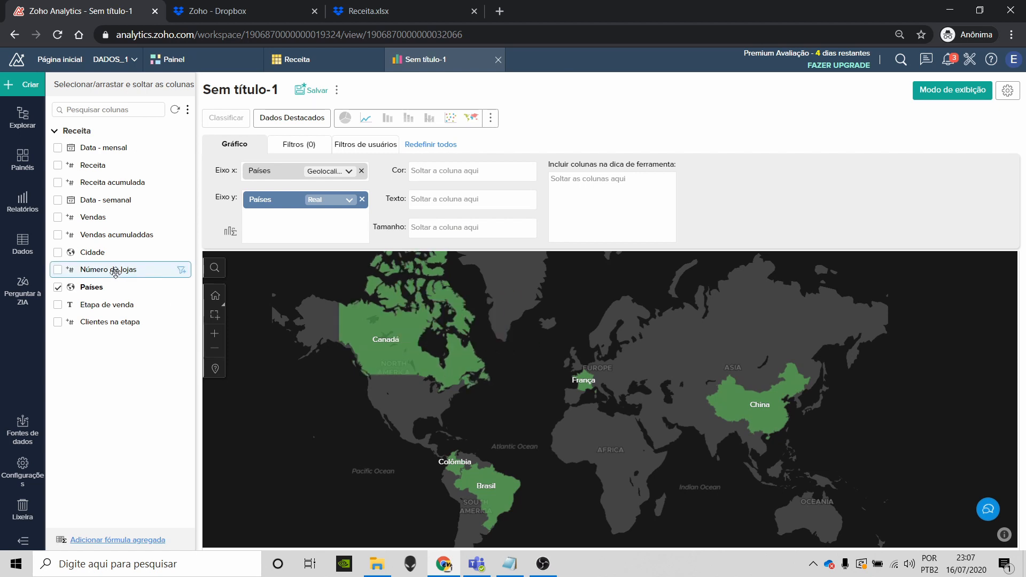
pyautogui.moveTo(127, 268); pyautogui.dragTo(626, 197)
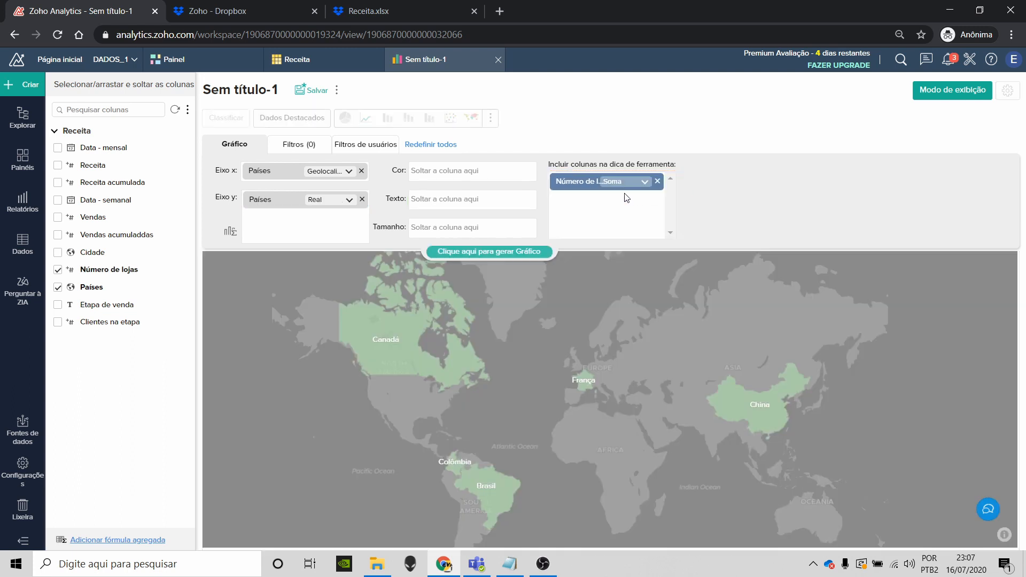
pyautogui.click(537, 251)
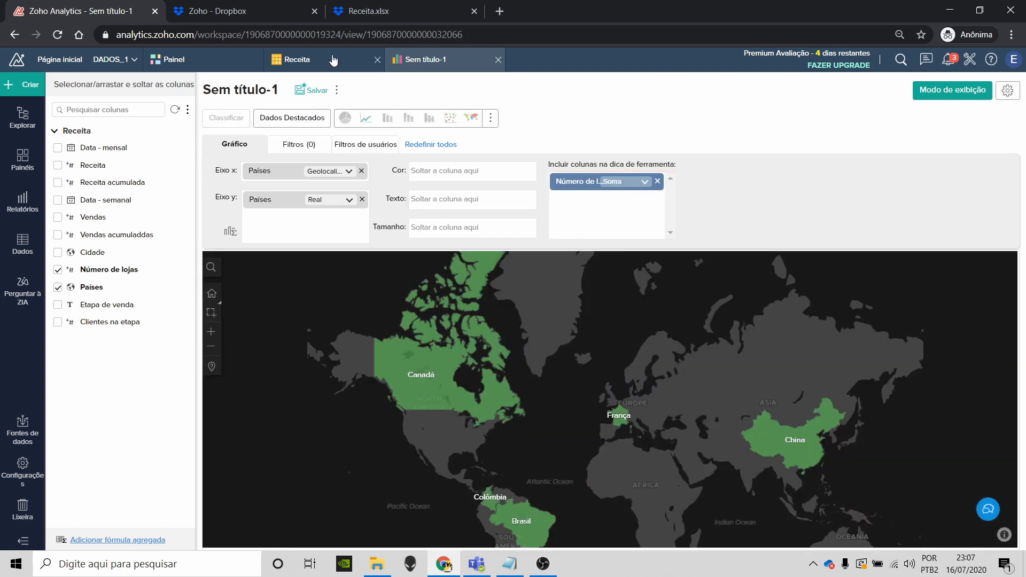
# - Compare the Número de lojas and Países columns of the Receita table with the country map
pyautogui.click(333, 61)
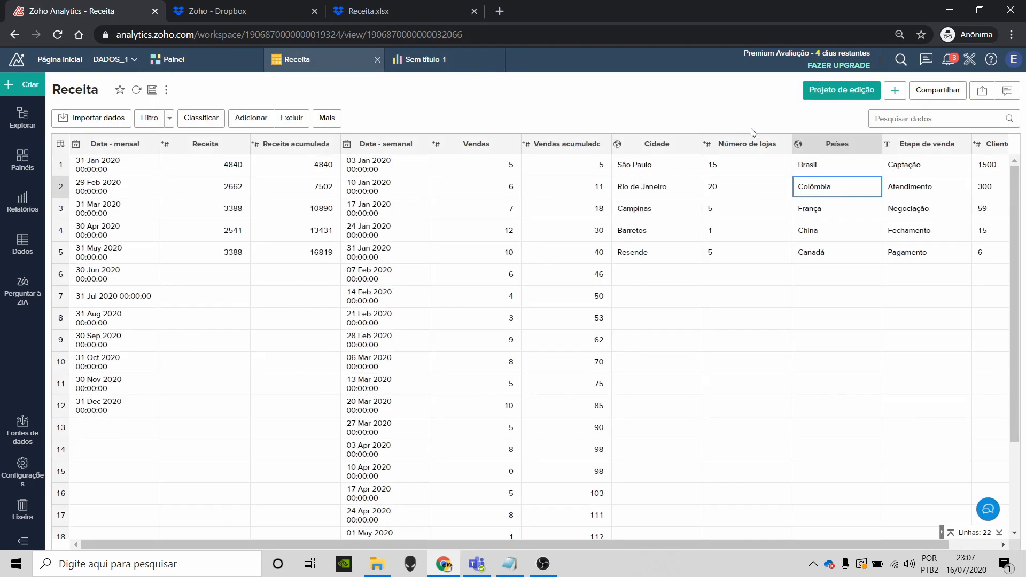
pyautogui.click(838, 163)
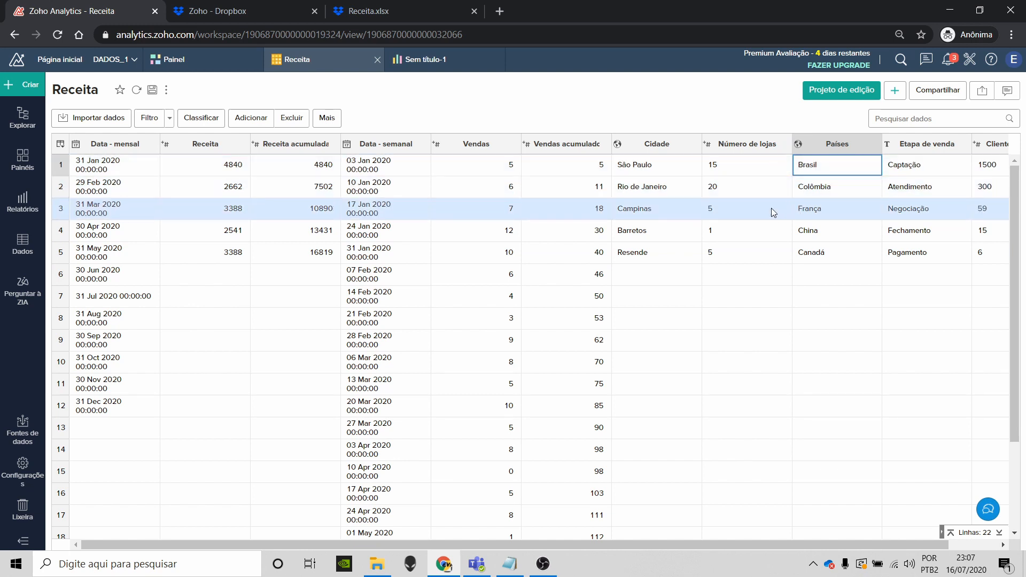
pyautogui.click(448, 65)
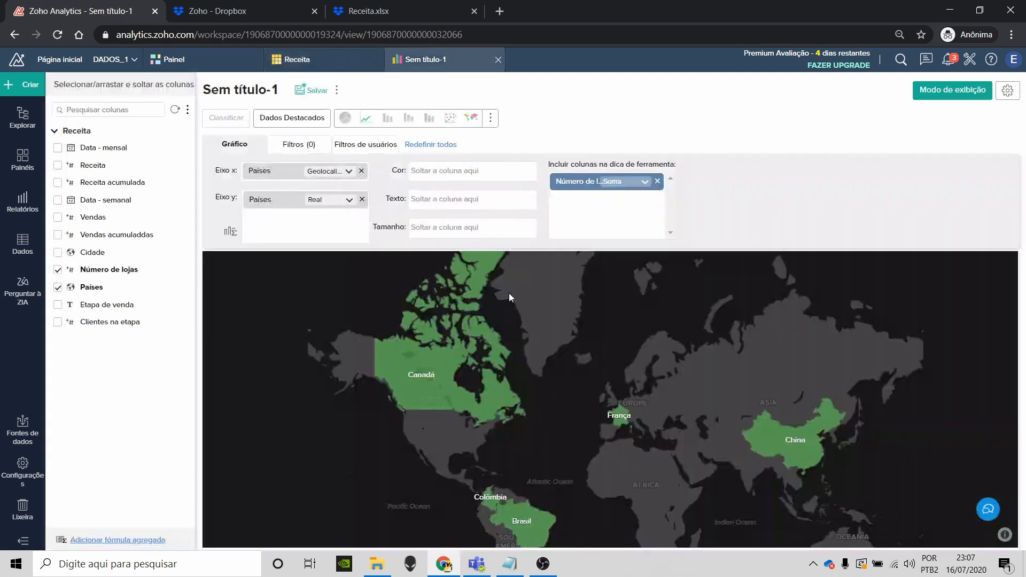
pyautogui.moveTo(551, 370); pyautogui.dragTo(524, 319)
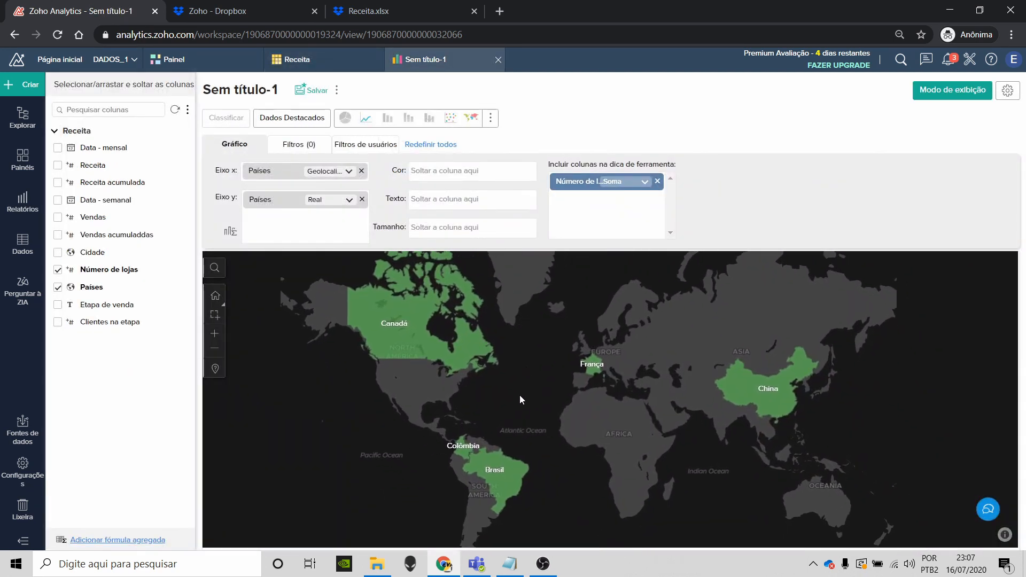
pyautogui.moveTo(496, 458)
# - Save the country map as "Mapa paises" in the Gráficos folder
pyautogui.click(312, 90)
pyautogui.tripleClick(458, 234)
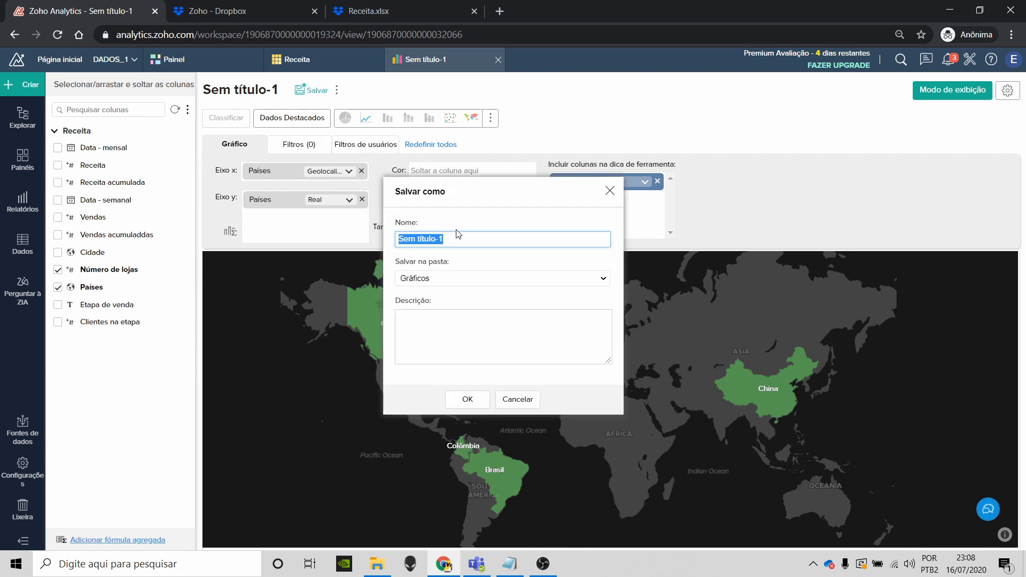
pyautogui.write('Mapa paises')
pyautogui.click(468, 399)
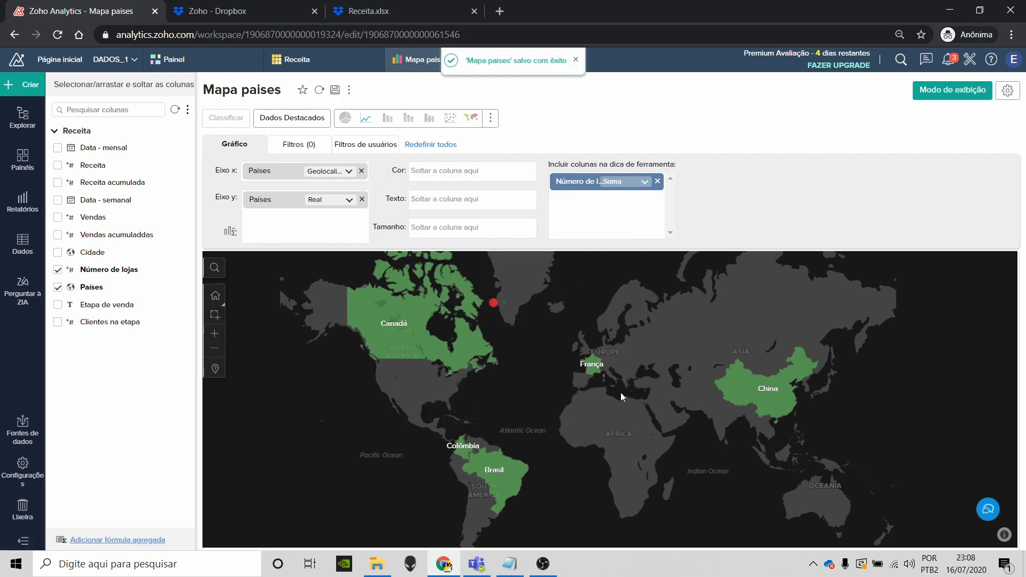